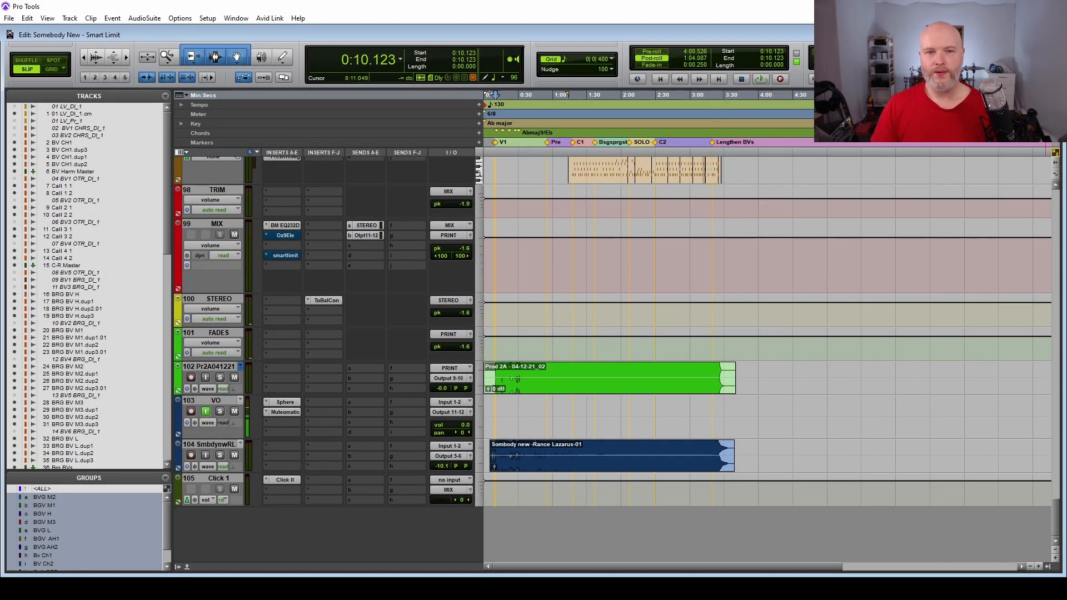
# Insert the stereo smartlimit dynamics plug-in in an empty insert slot of the MIX track and reposition its window.
pyautogui.scroll(8, 992, 274)
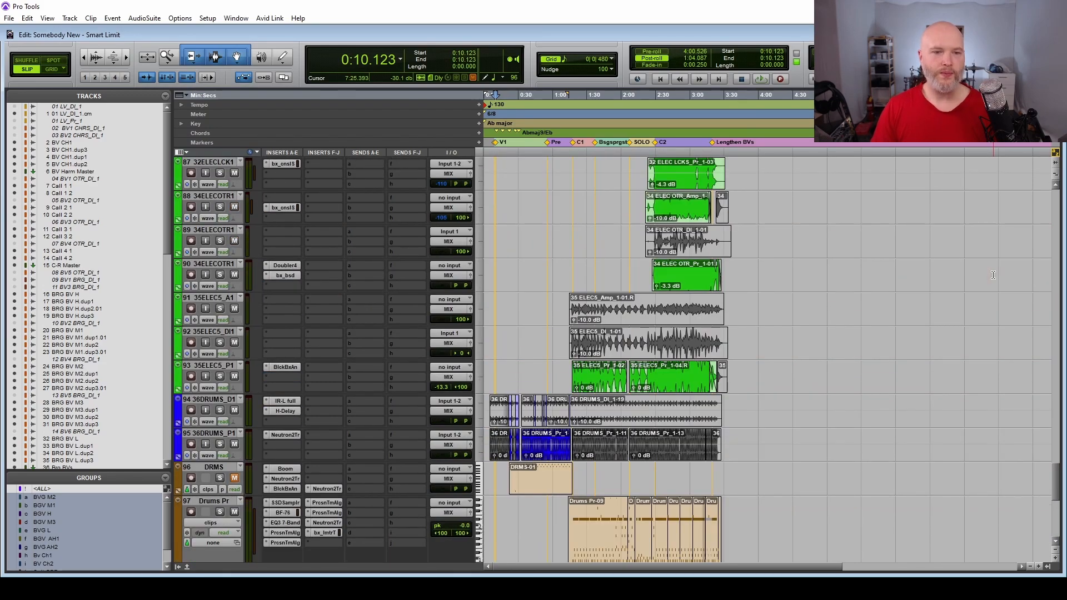
pyautogui.scroll(5, 993, 274)
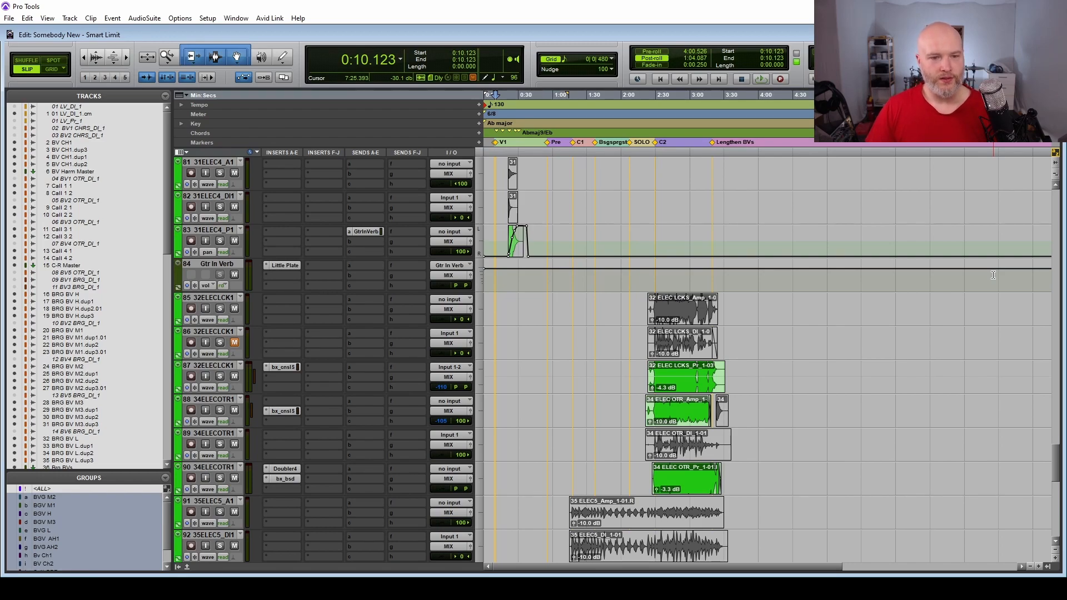
pyautogui.scroll(-10, 992, 275)
pyautogui.click(285, 266)
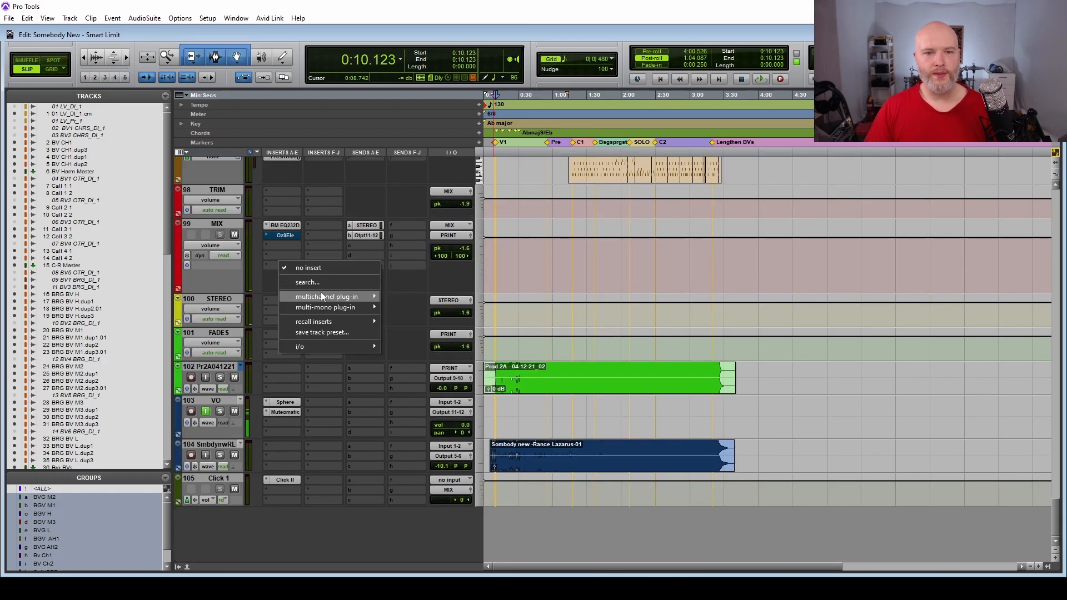
pyautogui.moveTo(321, 294)
pyautogui.moveTo(449, 202)
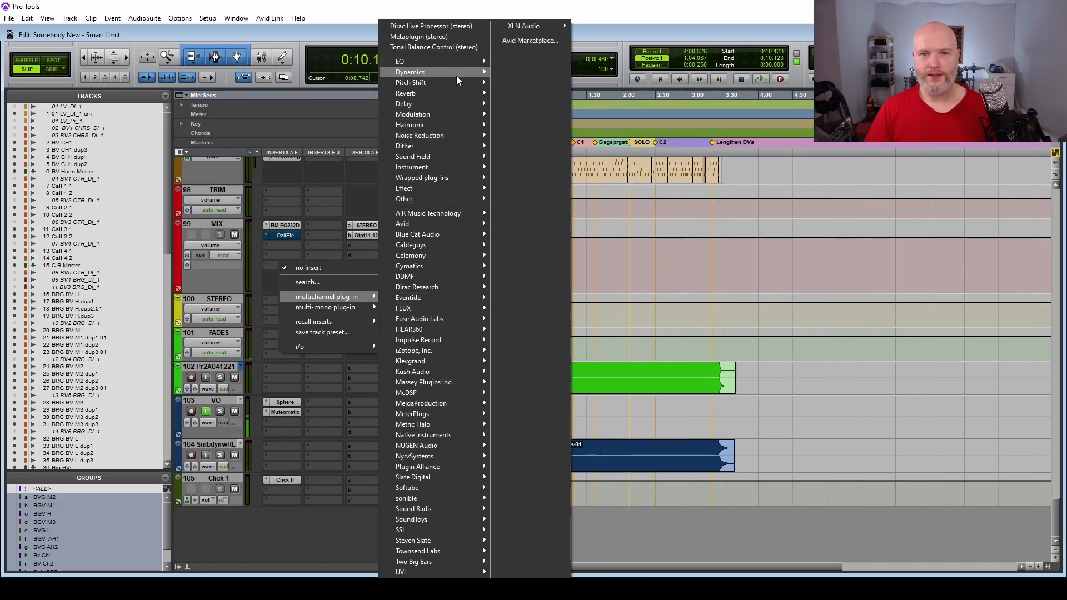
pyautogui.moveTo(455, 76)
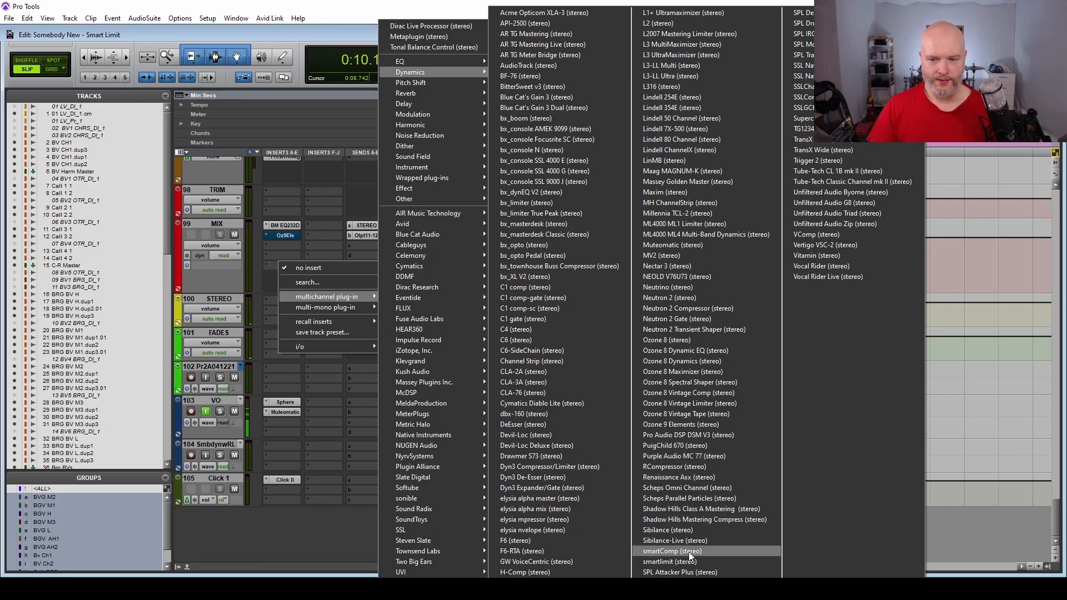
pyautogui.click(679, 563)
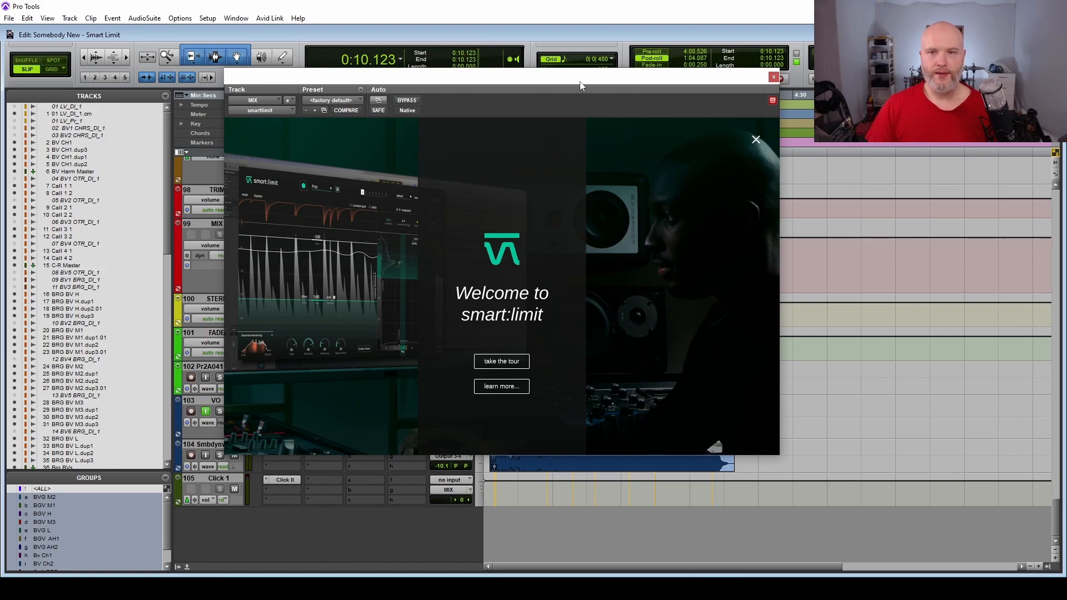
pyautogui.moveTo(580, 85); pyautogui.dragTo(515, 50)
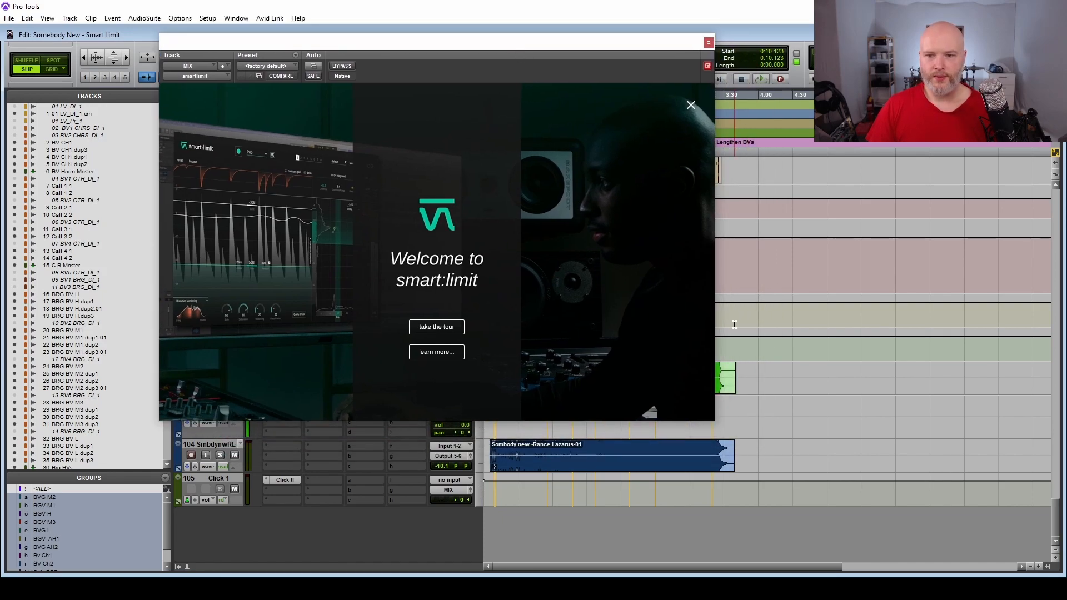
# Take the smart:limit introductory tour, reading its pages on signal analysis and limiting parameters.
pyautogui.click(436, 326)
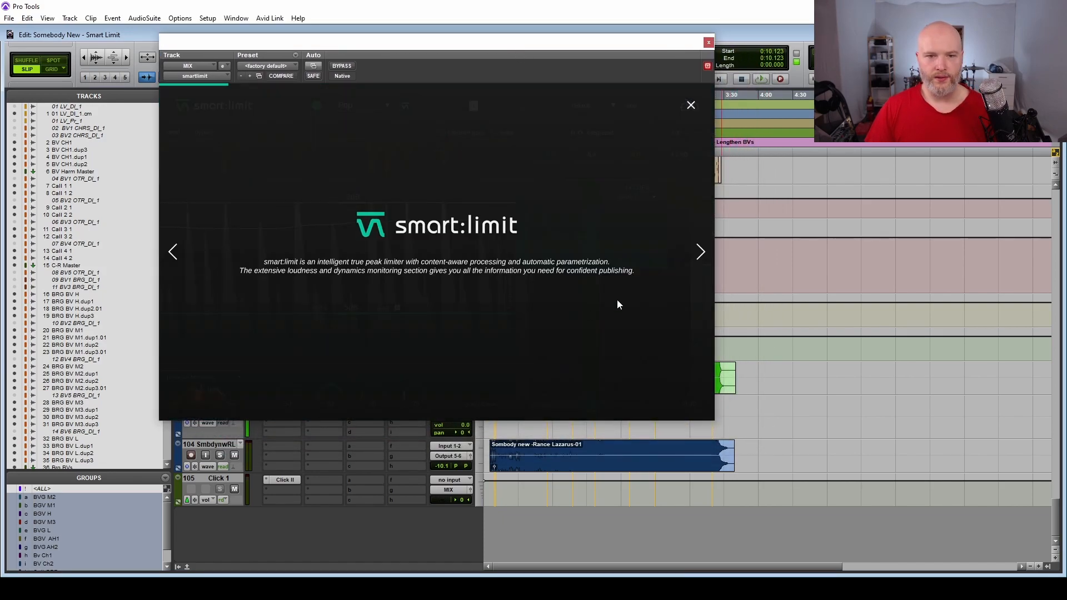
pyautogui.click(700, 253)
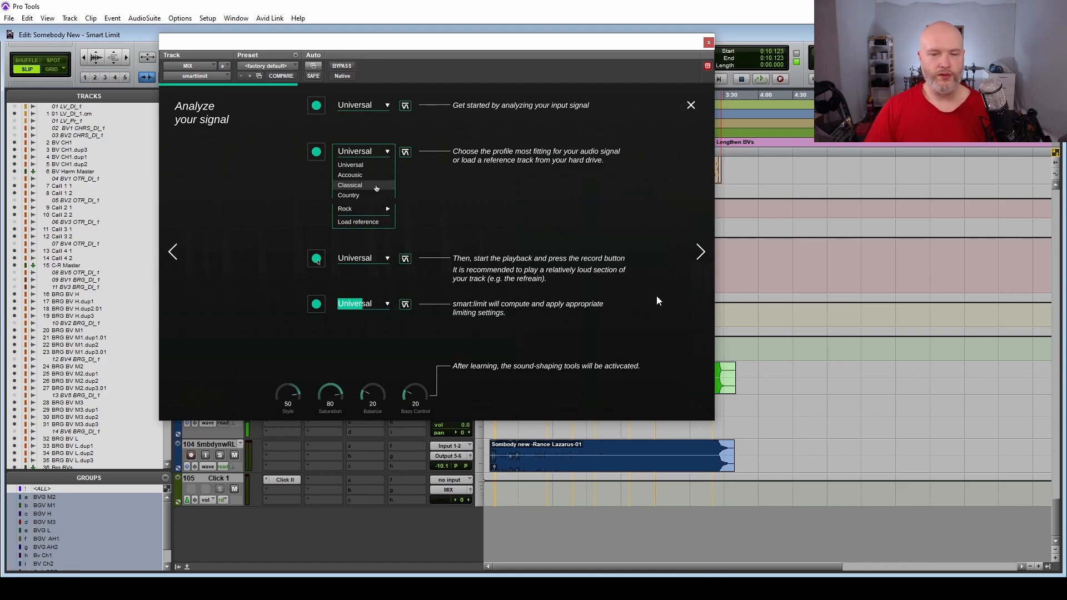
pyautogui.click(702, 254)
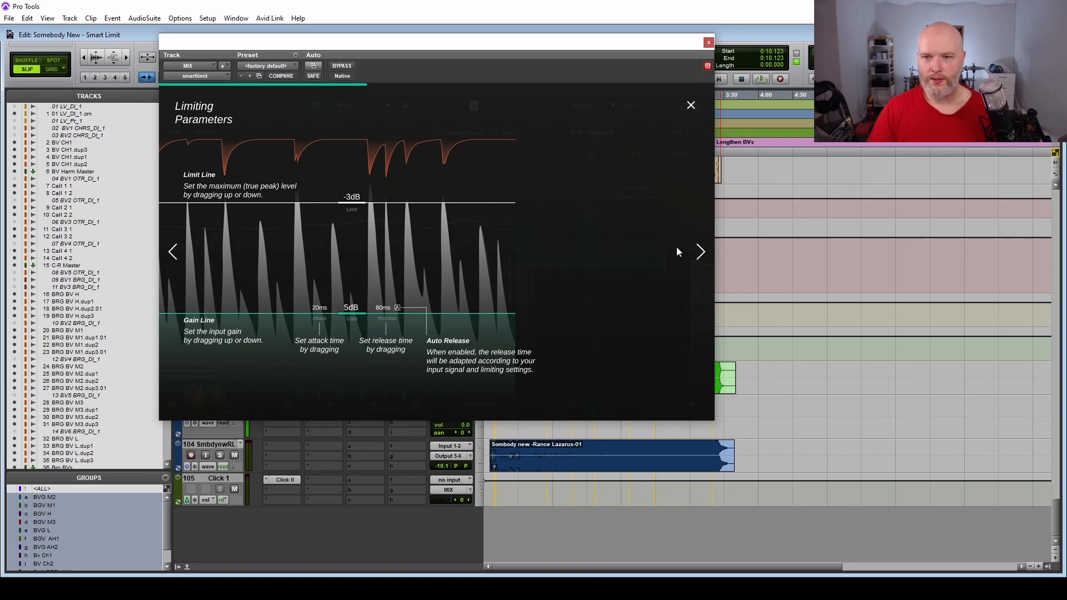
pyautogui.click(700, 252)
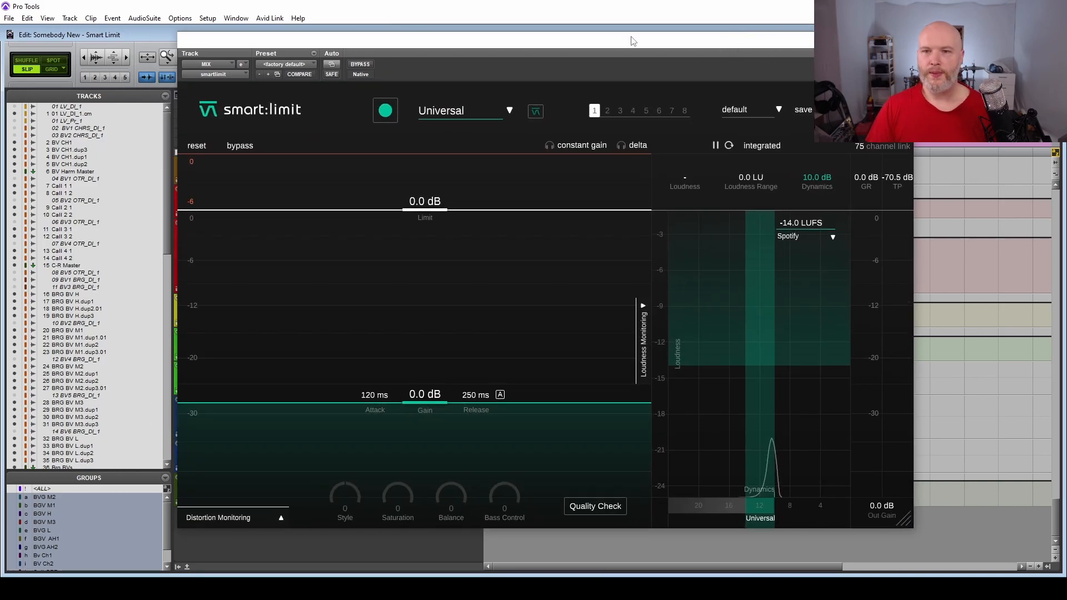
# Place the playback position at about 1:49 in the song and start smart:limit's learning during playback with the Universal profile.
pyautogui.moveTo(631, 41); pyautogui.dragTo(624, 412)
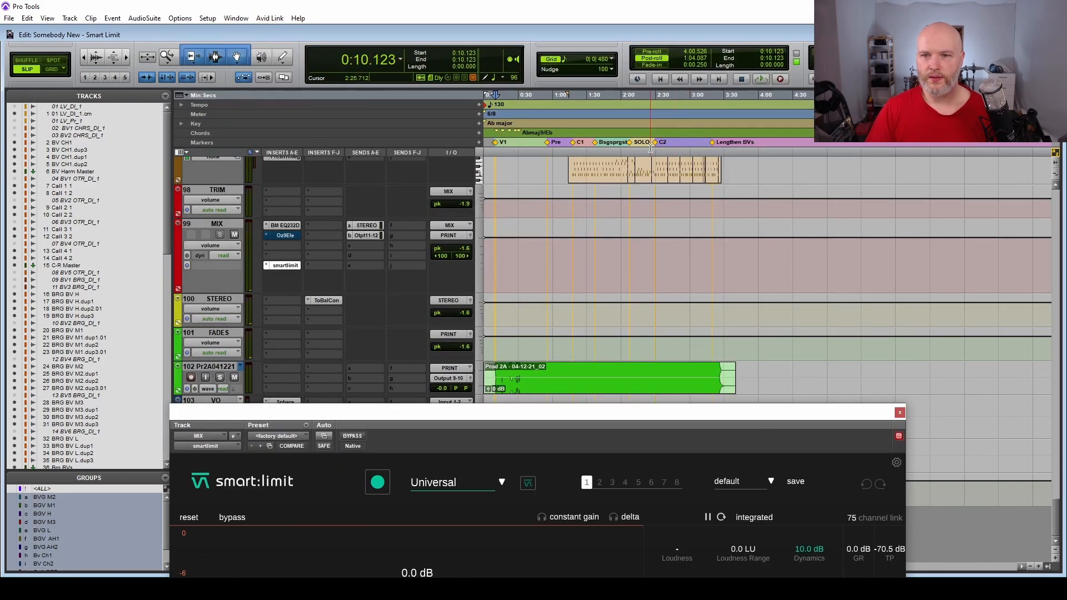
pyautogui.click(608, 148)
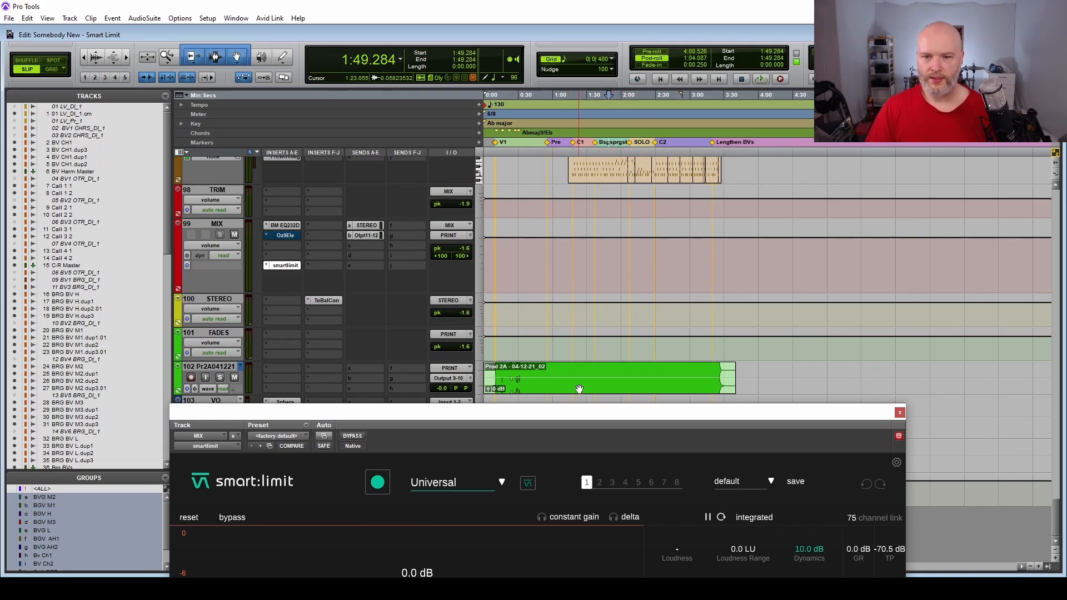
pyautogui.moveTo(470, 413); pyautogui.dragTo(433, 68)
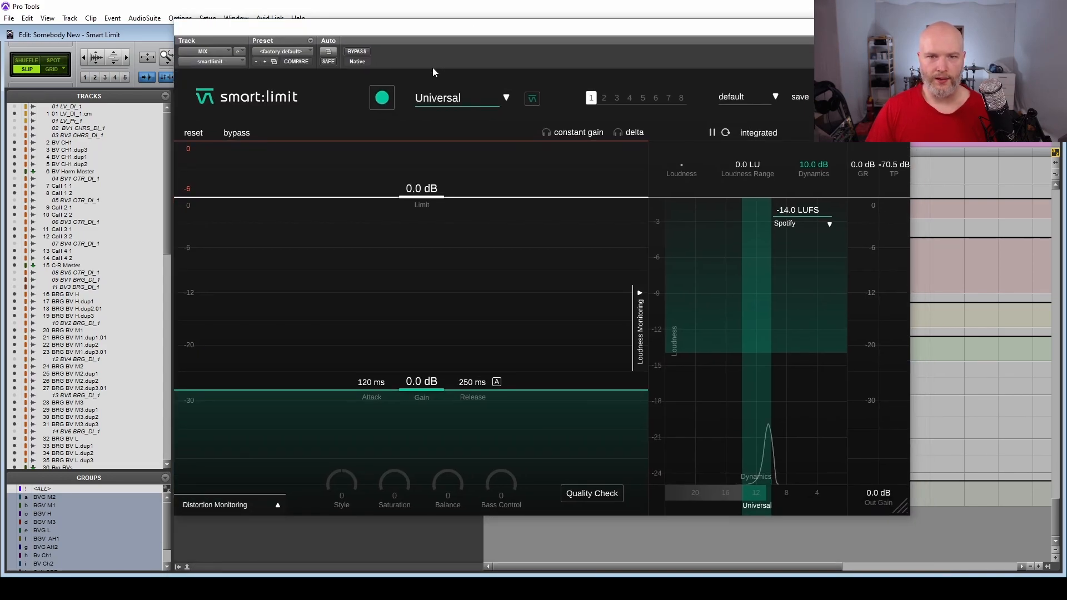
pyautogui.click(383, 104)
pyautogui.press('space')
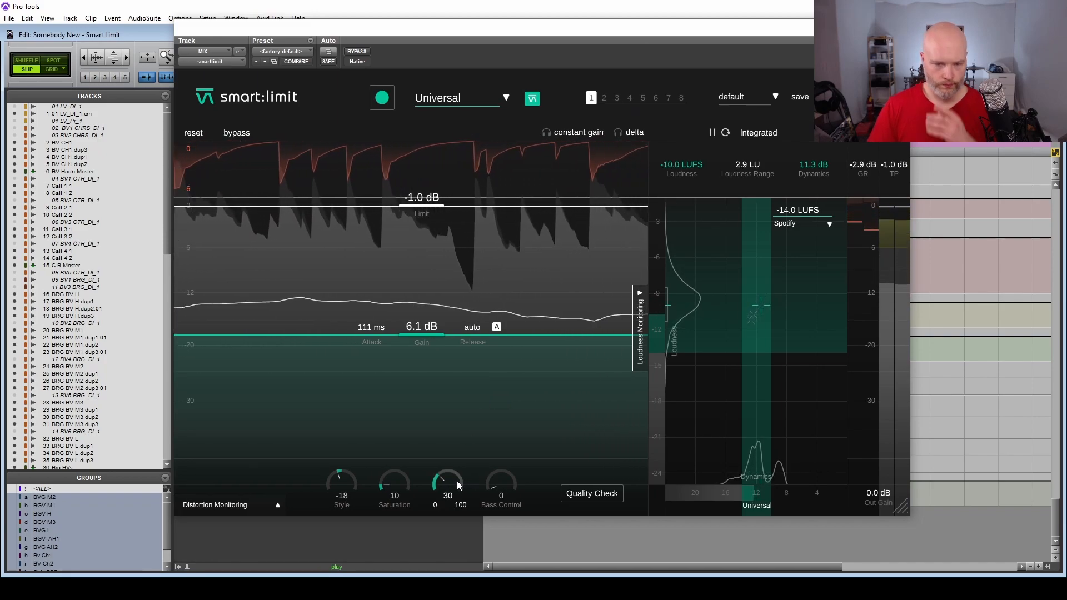
# Audition the limiter's Saturation at 100, reset it, and set it to 0.
pyautogui.moveTo(414, 501); pyautogui.dragTo(428, 269)
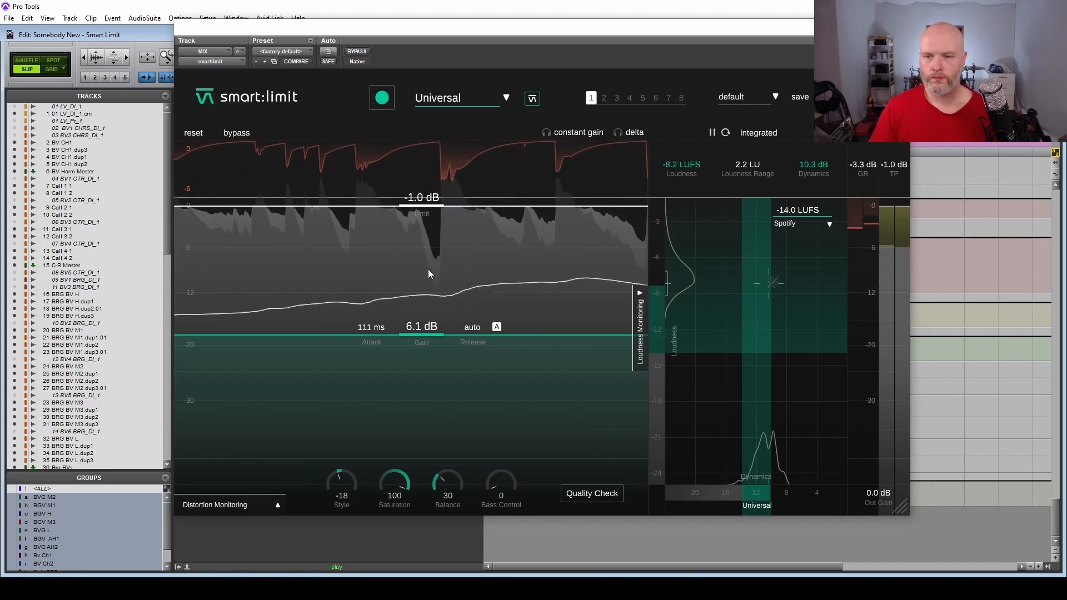
pyautogui.doubleClick(402, 486)
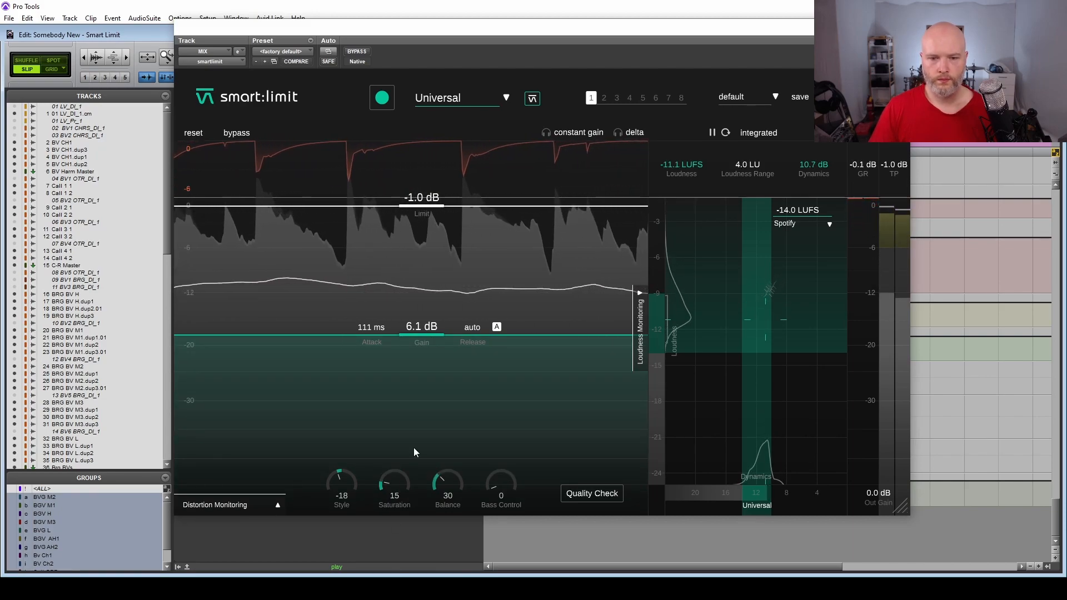
pyautogui.moveTo(399, 485); pyautogui.dragTo(400, 529)
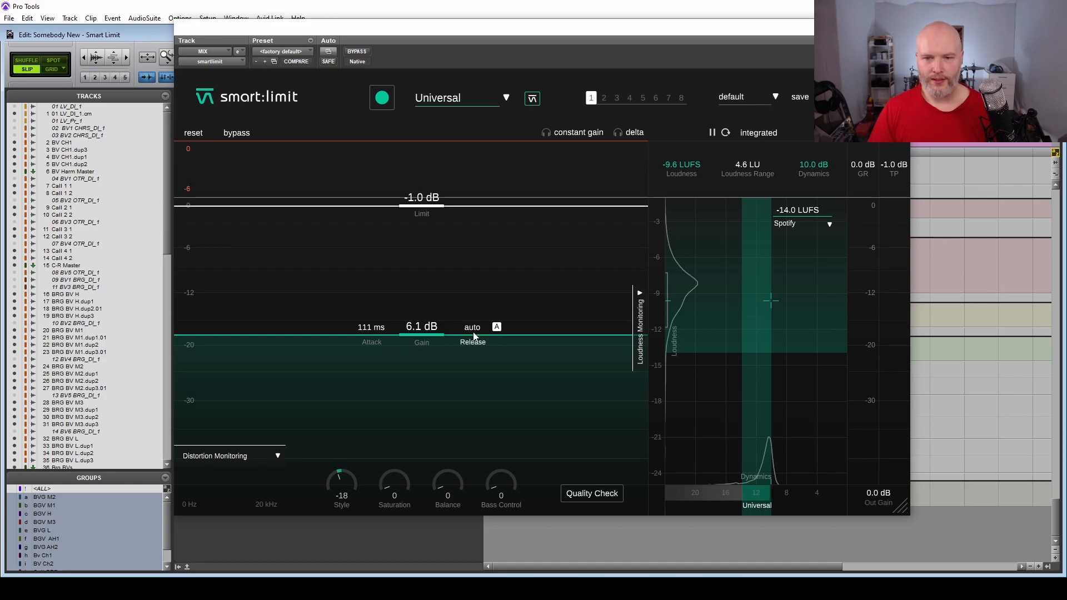
# Disable the limiter's automatic release, audition a 1000 ms release during playback, and set the release to 1 ms.
pyautogui.click(497, 328)
pyautogui.press('space')
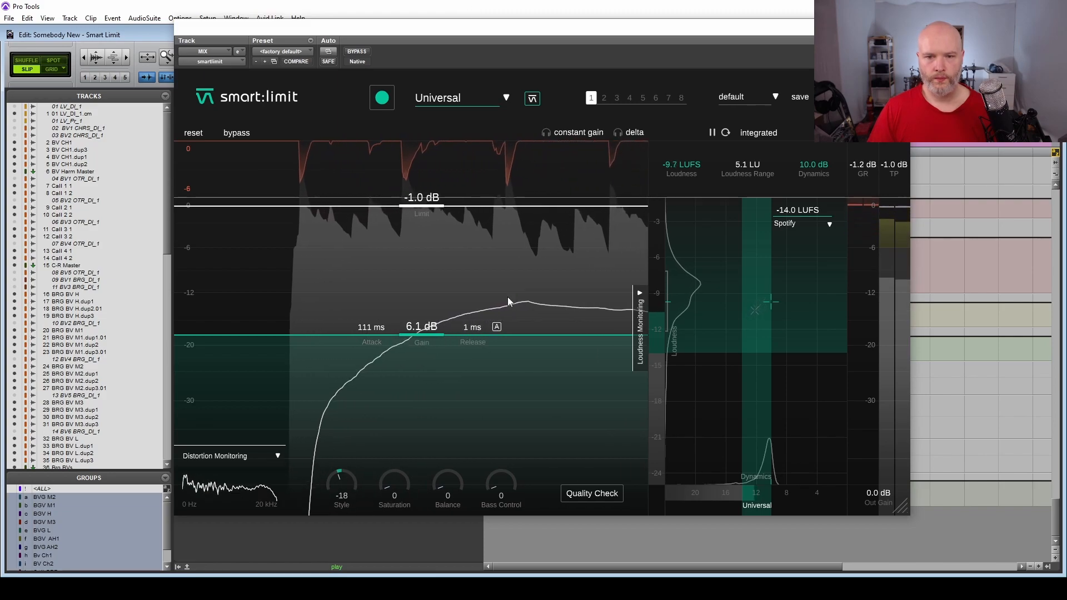
pyautogui.moveTo(471, 329); pyautogui.dragTo(688, 190)
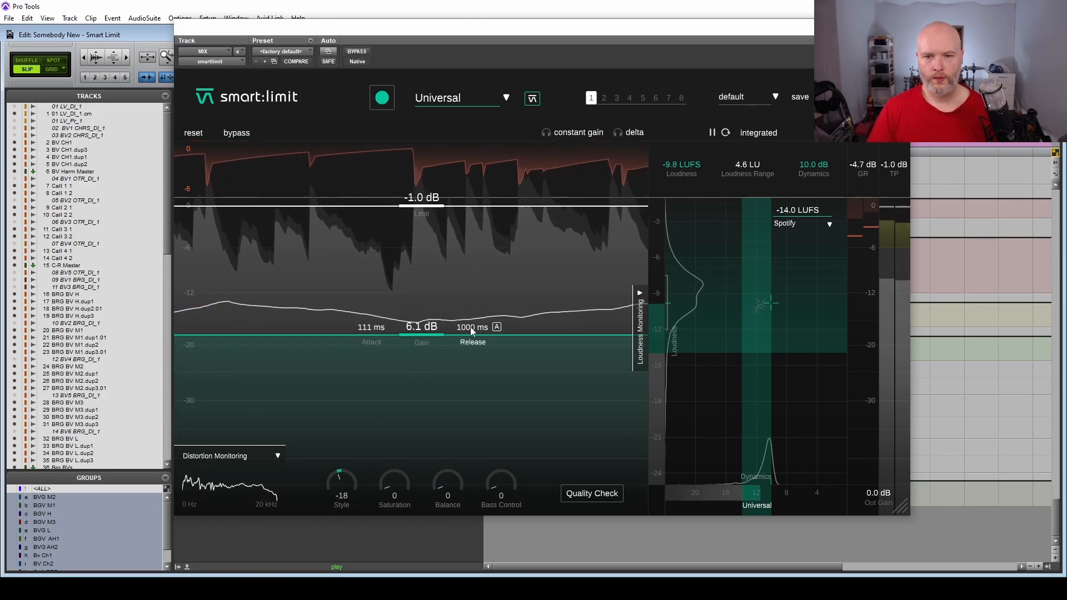
pyautogui.moveTo(470, 327); pyautogui.dragTo(297, 519)
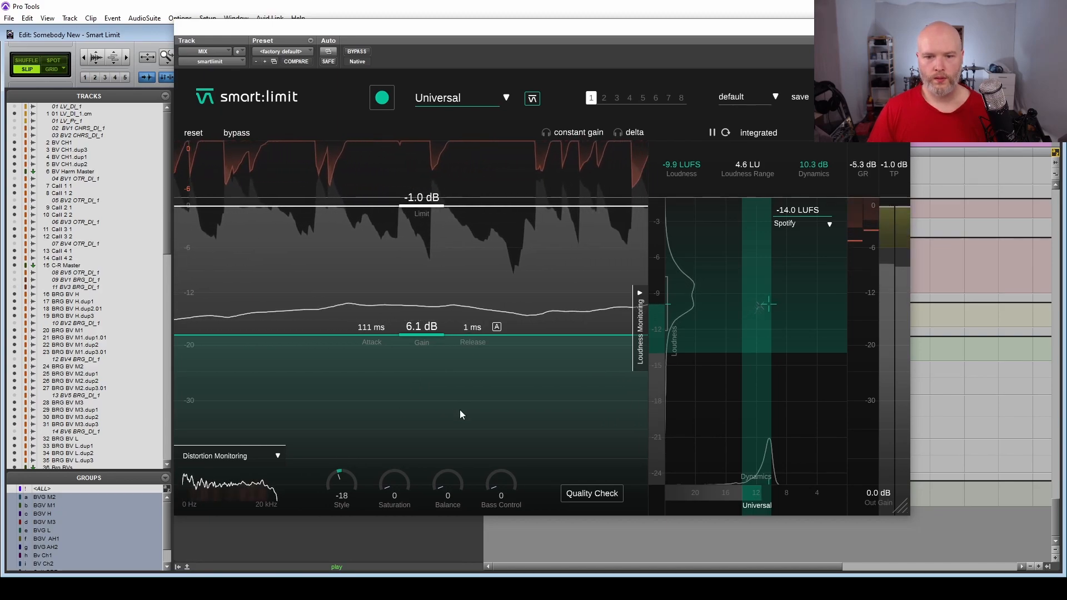
pyautogui.press('space')
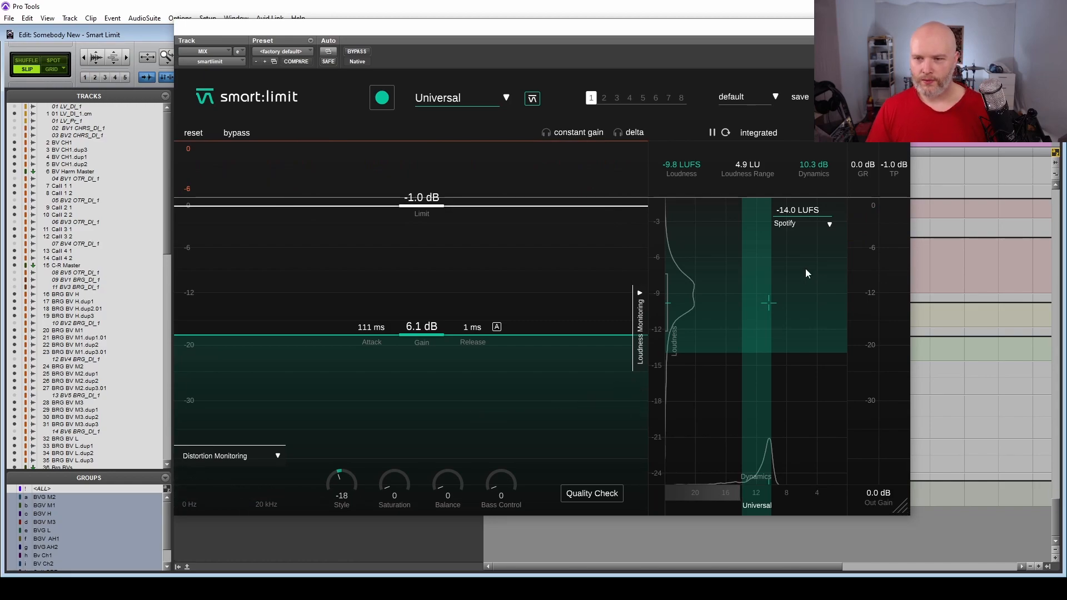
# Set the loudness target to YouTube and run the limiter's Quality Check against it.
pyautogui.click(805, 223)
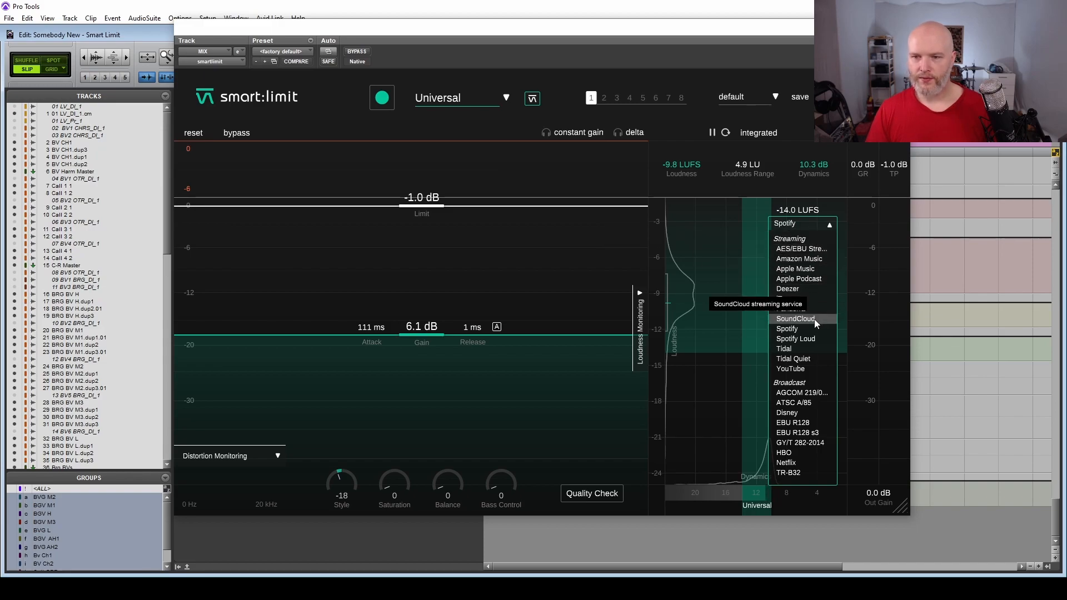
pyautogui.click(798, 370)
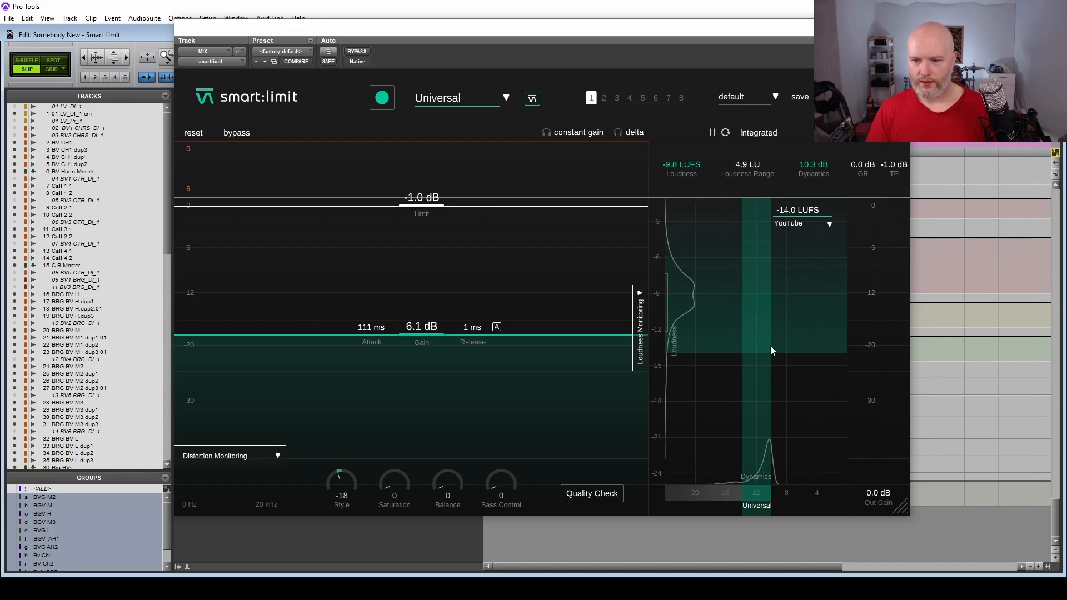
pyautogui.click(579, 494)
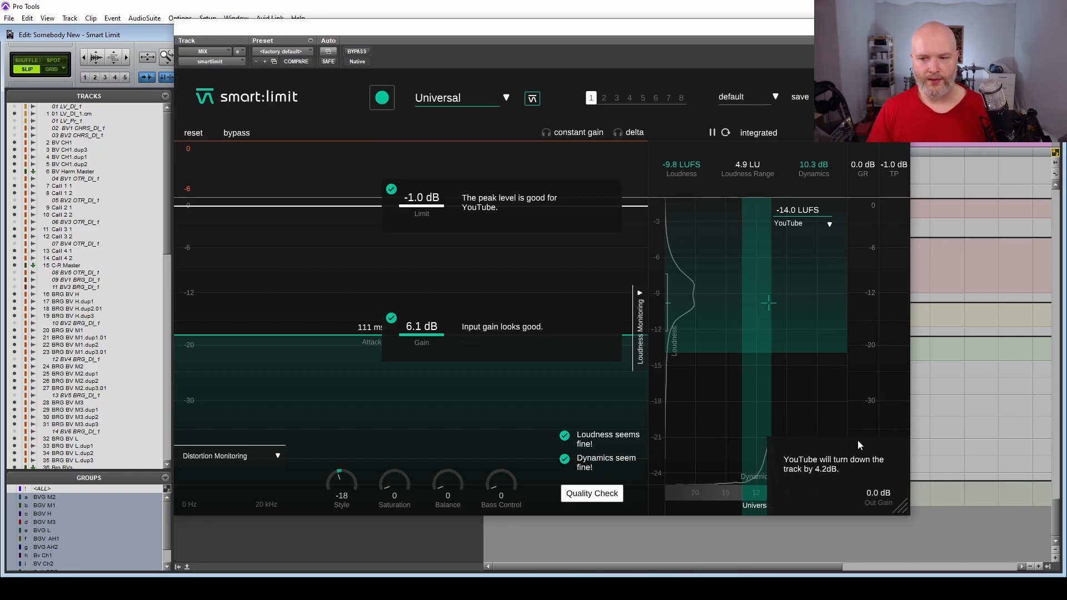
# Compare the Quality Check against the Pandorra loudness target and close the check.
pyautogui.click(817, 224)
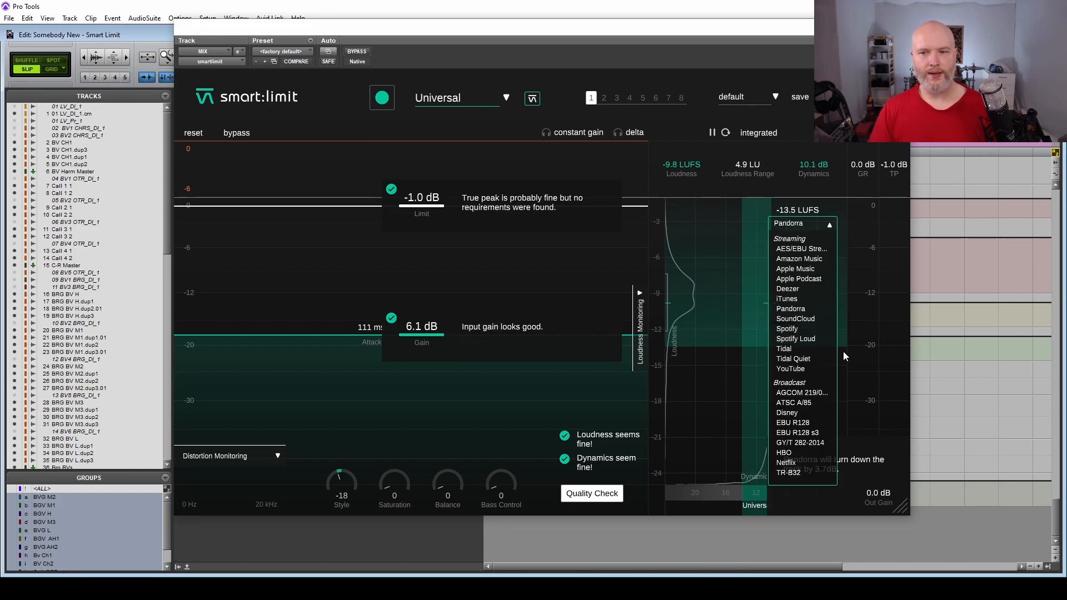
pyautogui.click(722, 352)
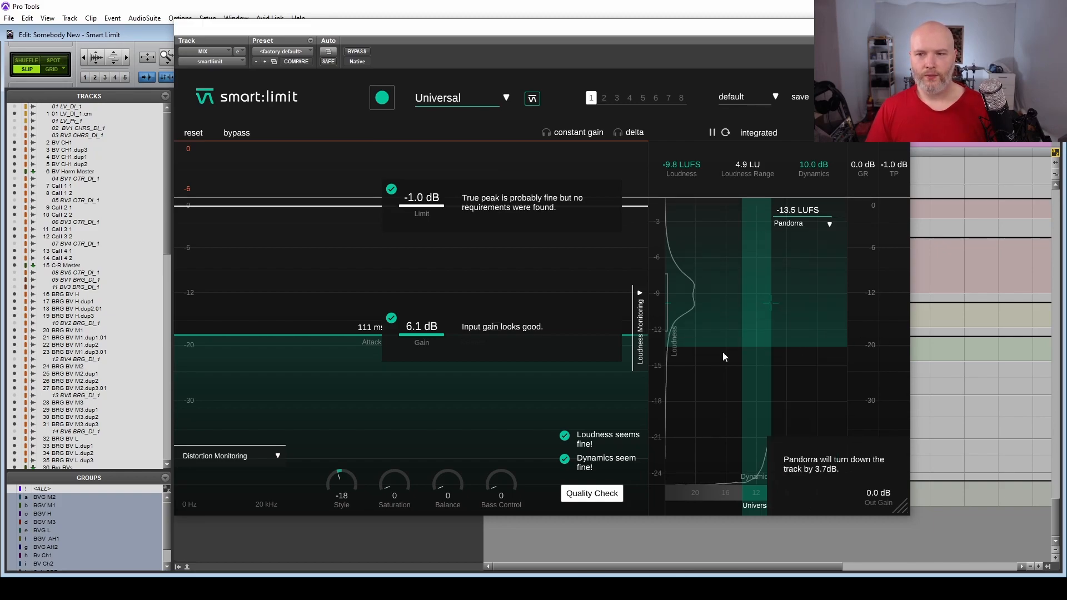
pyautogui.click(828, 225)
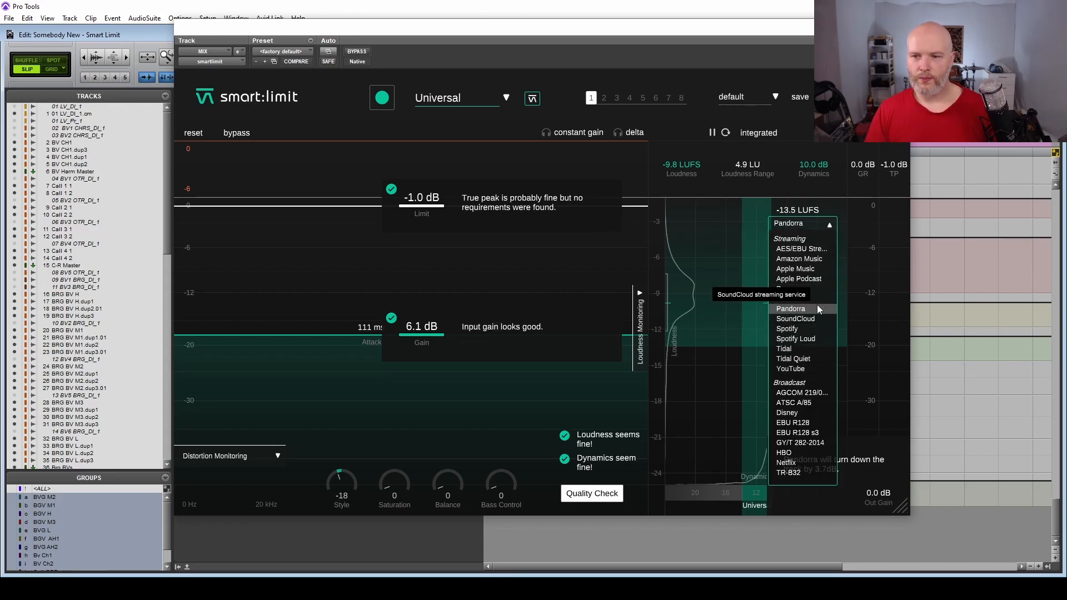
pyautogui.click(829, 225)
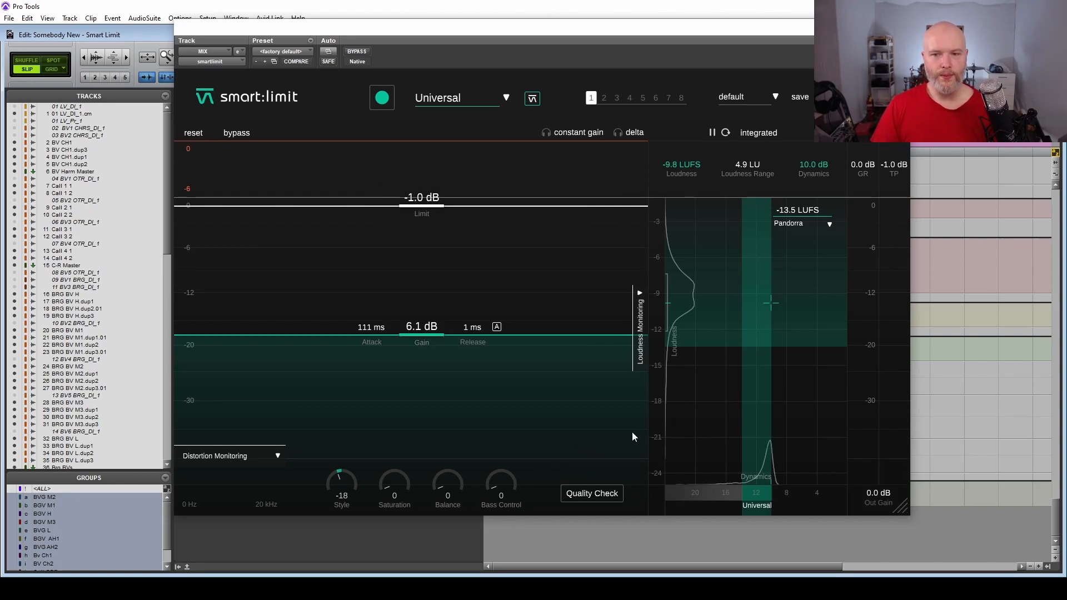
pyautogui.moveTo(755, 485)
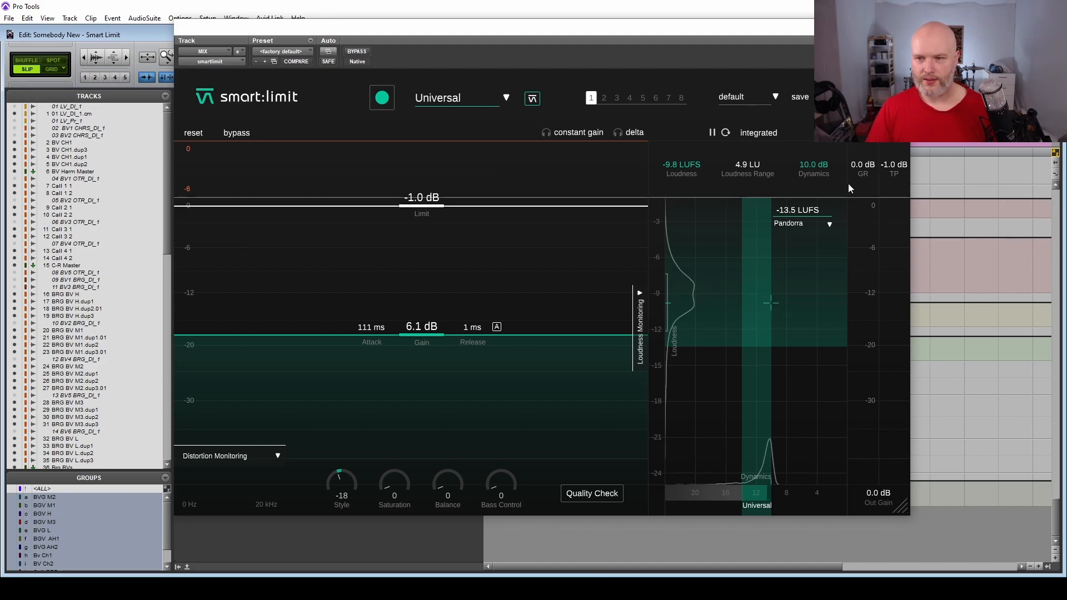
# Switch the loudness target to Apple Music and back to Spotify.
pyautogui.click(831, 223)
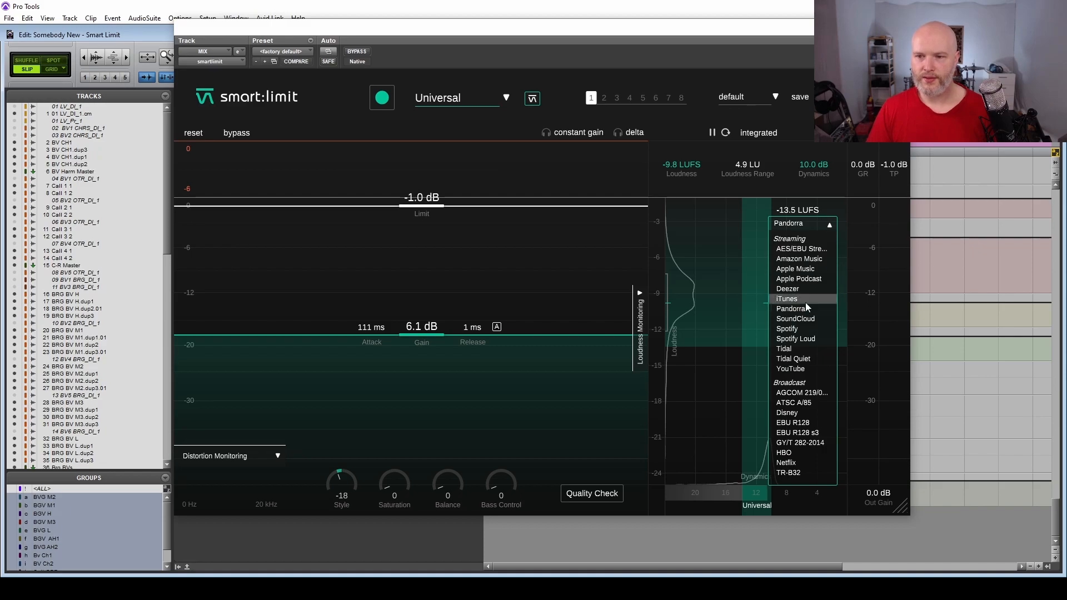
pyautogui.click(803, 268)
pyautogui.click(829, 223)
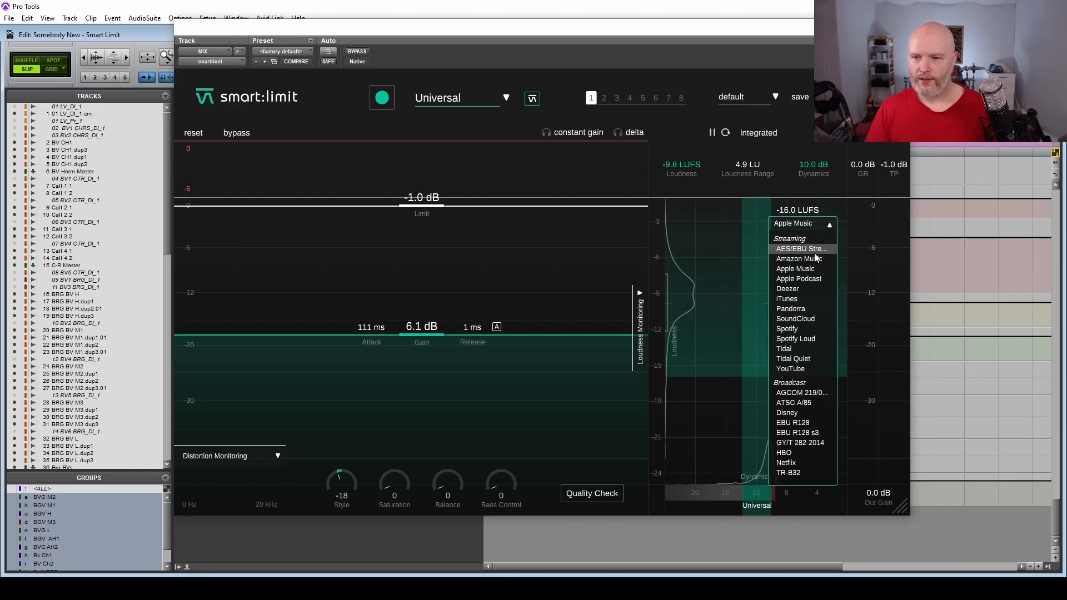
pyautogui.click(805, 329)
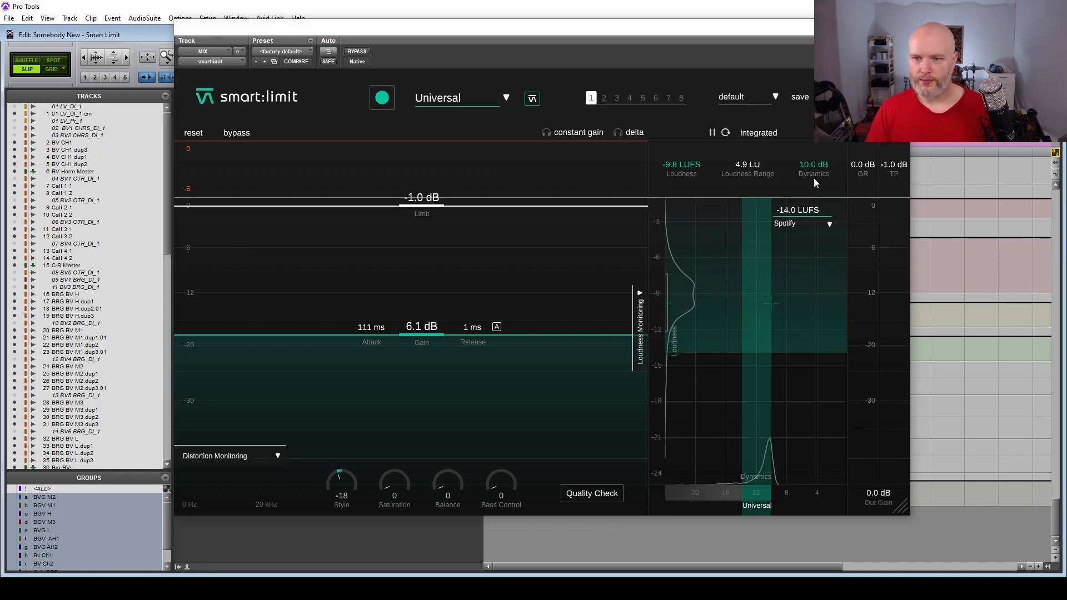
# Set a custom loudness target of -12 LUFS and open the list of target presets.
pyautogui.doubleClick(834, 210)
pyautogui.write('-12')
pyautogui.press('Return')
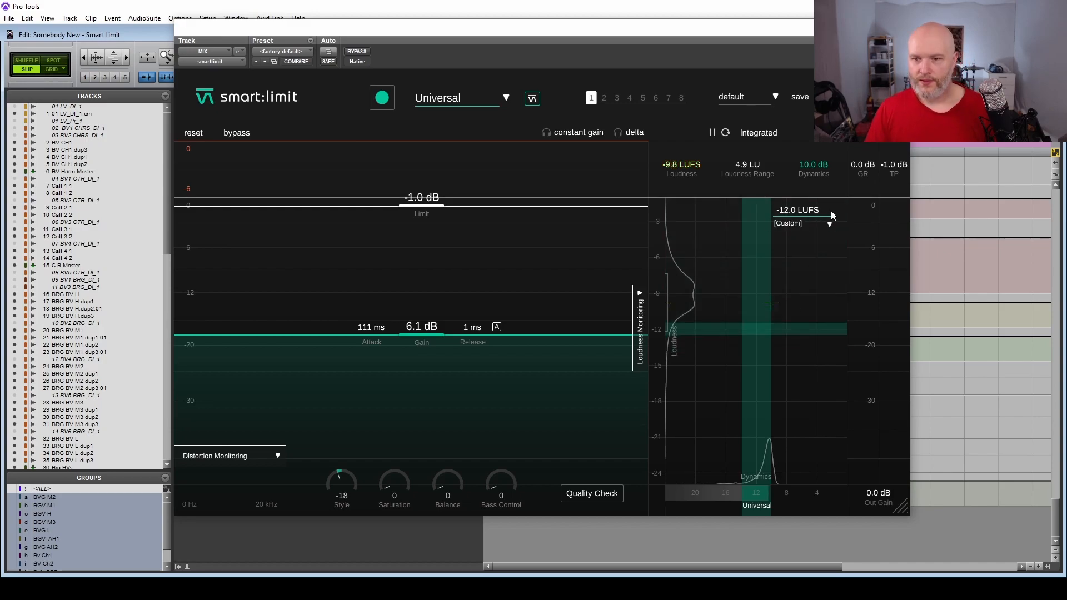
pyautogui.click(805, 224)
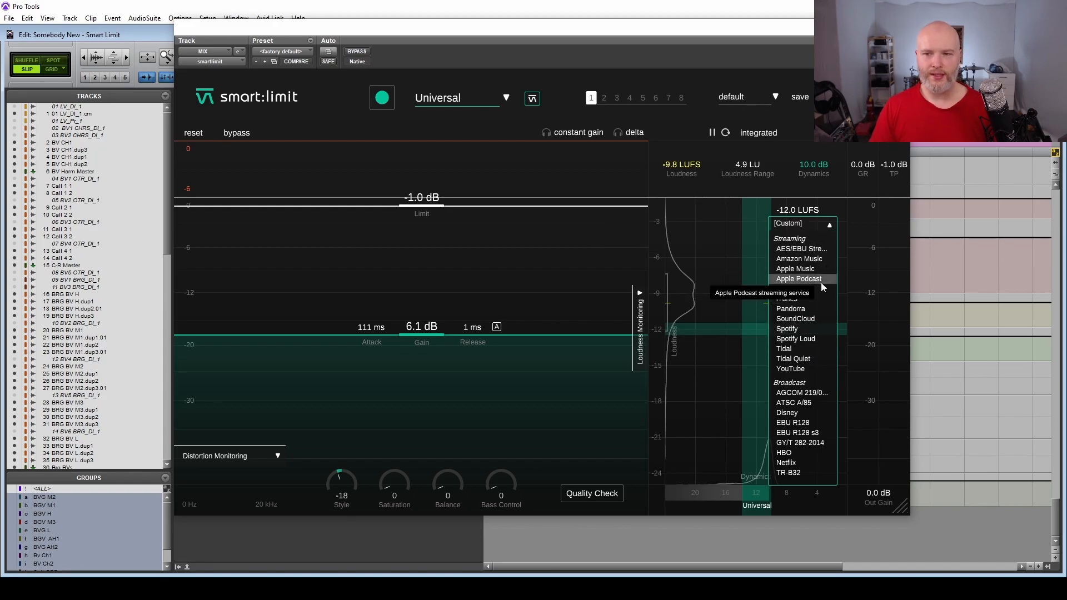
# Set the loudness target to Spotify and switch the loudness reading from integrated to momentary.
pyautogui.click(787, 329)
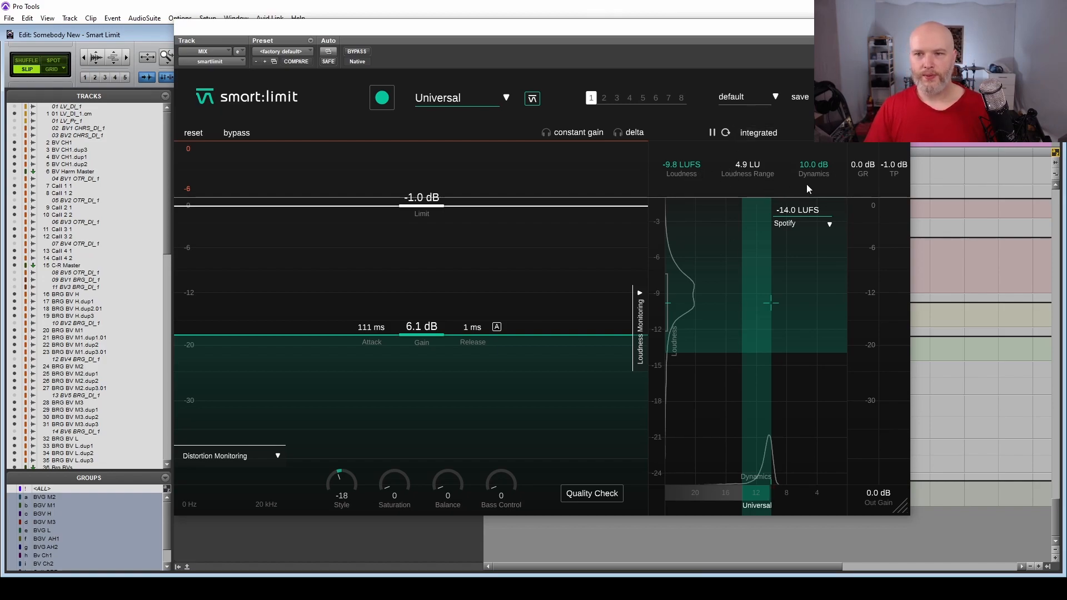
pyautogui.click(767, 134)
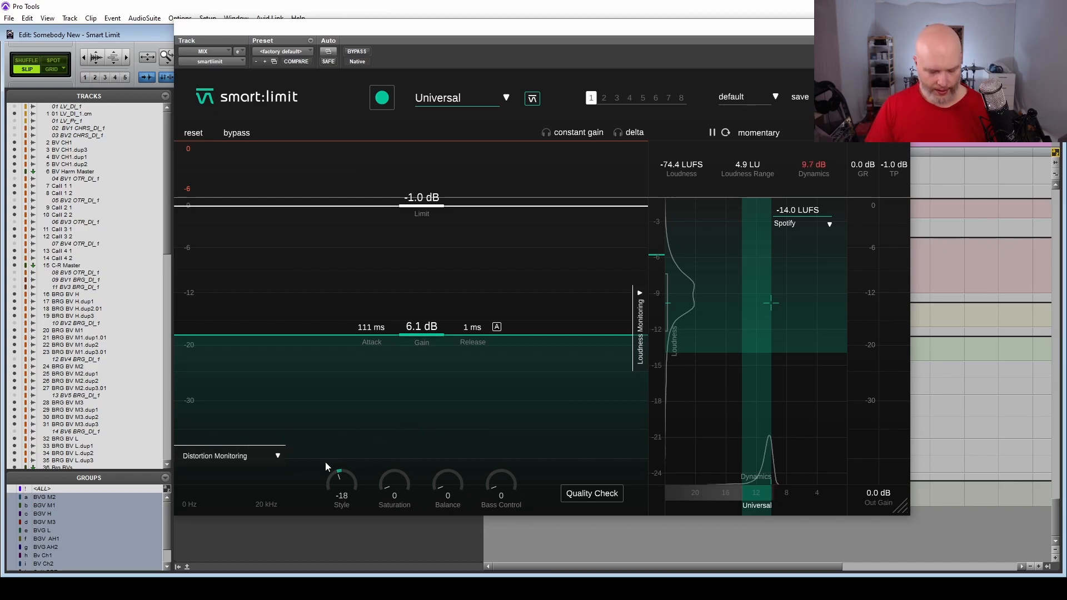
# Play the song, raise the limiter's input gain to 7.5 dB while it runs, and stop playback.
pyautogui.press('space')
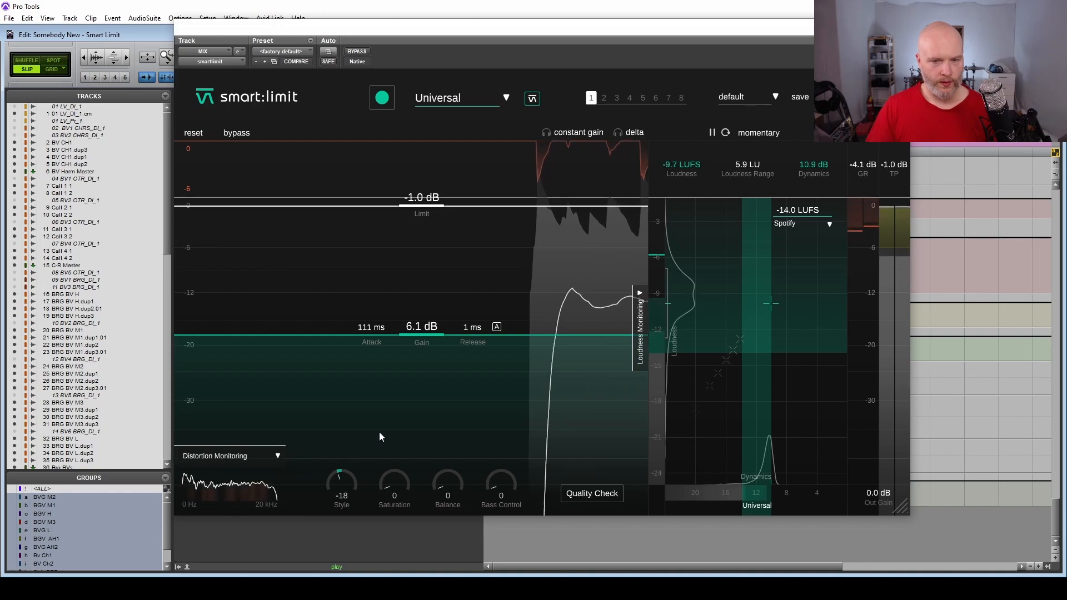
pyautogui.moveTo(428, 336)
pyautogui.mouseDown()
pyautogui.moveTo(427, 292)
pyautogui.moveTo(426, 328)
pyautogui.mouseUp()
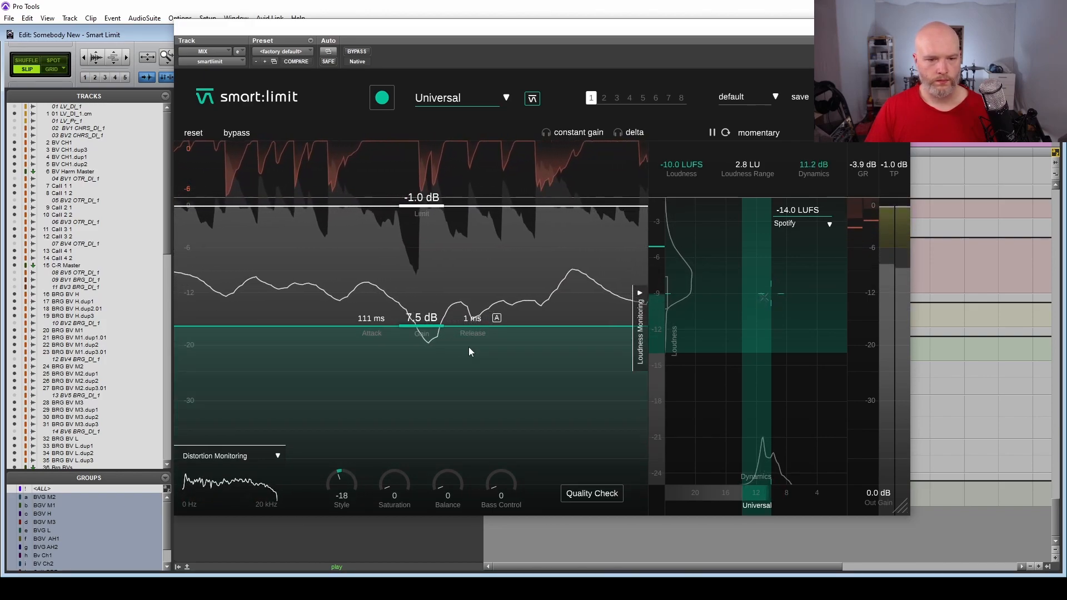
pyautogui.press('space')
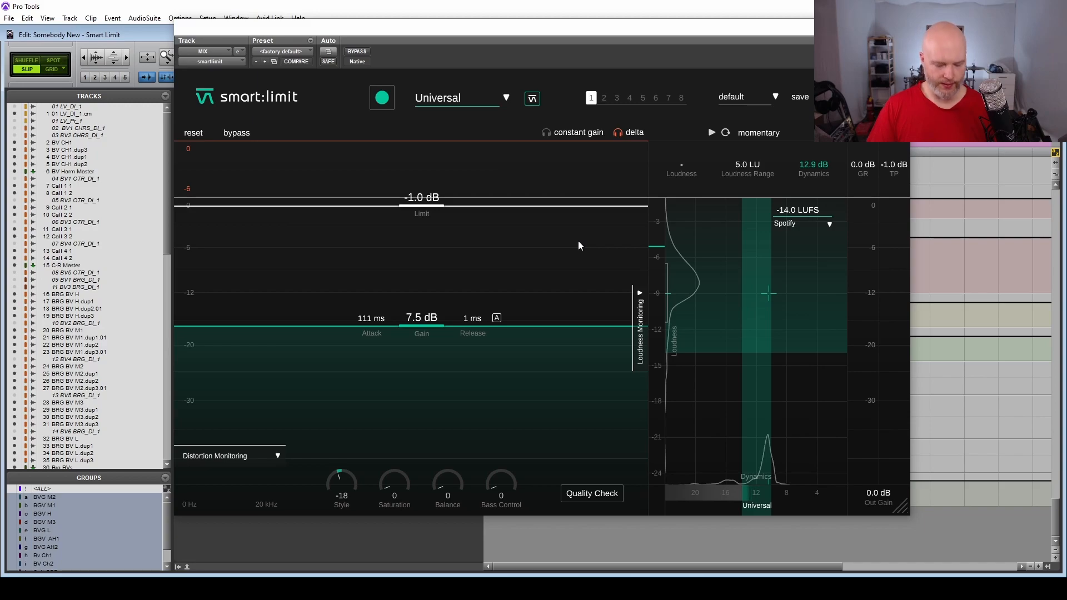
# Listen to the limiter's delta signal during playback and turn delta monitoring off.
pyautogui.press('space')
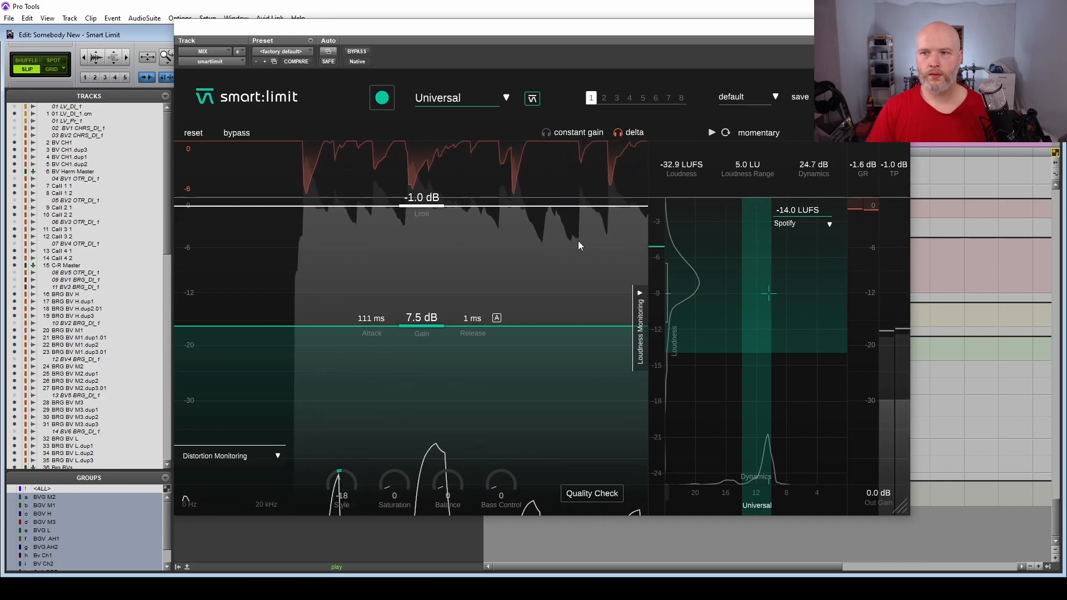
pyautogui.click(619, 132)
pyautogui.press('space')
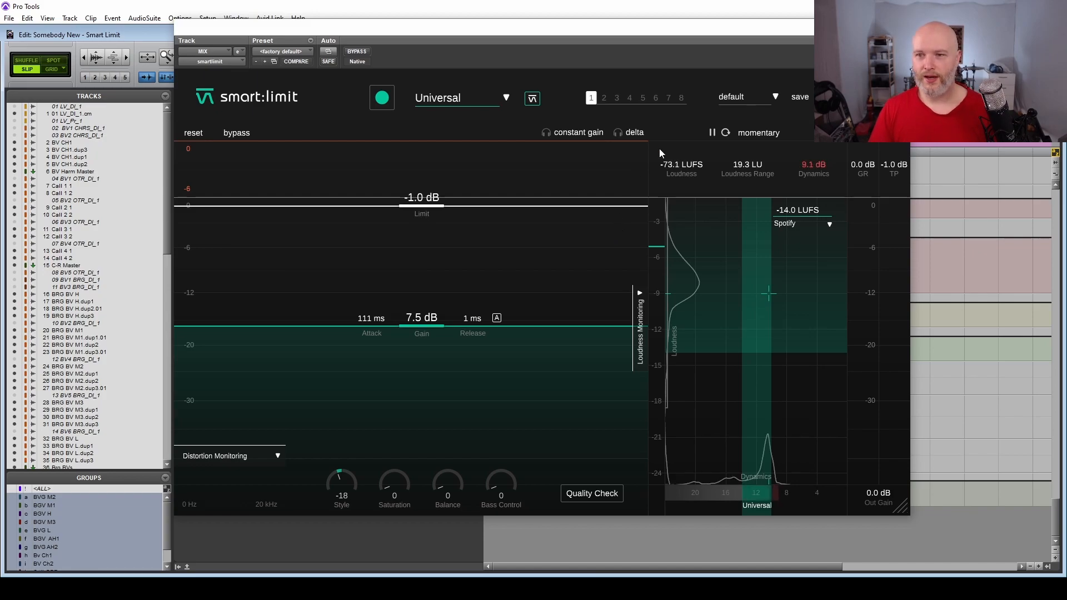
# Turn on constant gain monitoring and lower the input gain to 7.3 dB during playback.
pyautogui.click(578, 133)
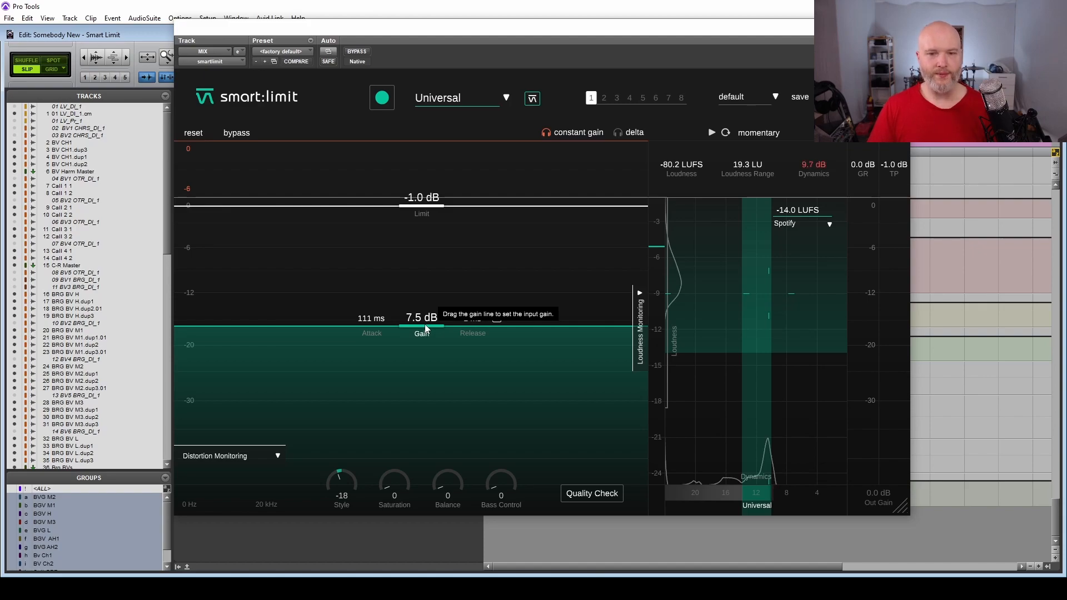
pyautogui.press('space')
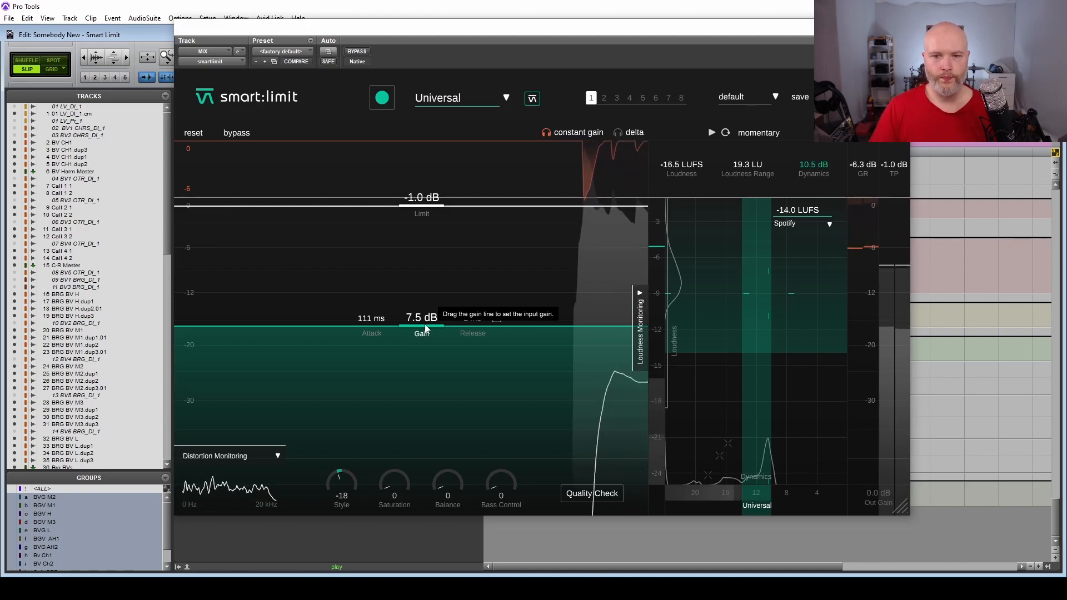
pyautogui.moveTo(425, 327)
pyautogui.mouseDown()
pyautogui.moveTo(423, 291)
pyautogui.moveTo(414, 359)
pyautogui.moveTo(410, 299)
pyautogui.moveTo(406, 330)
pyautogui.mouseUp()
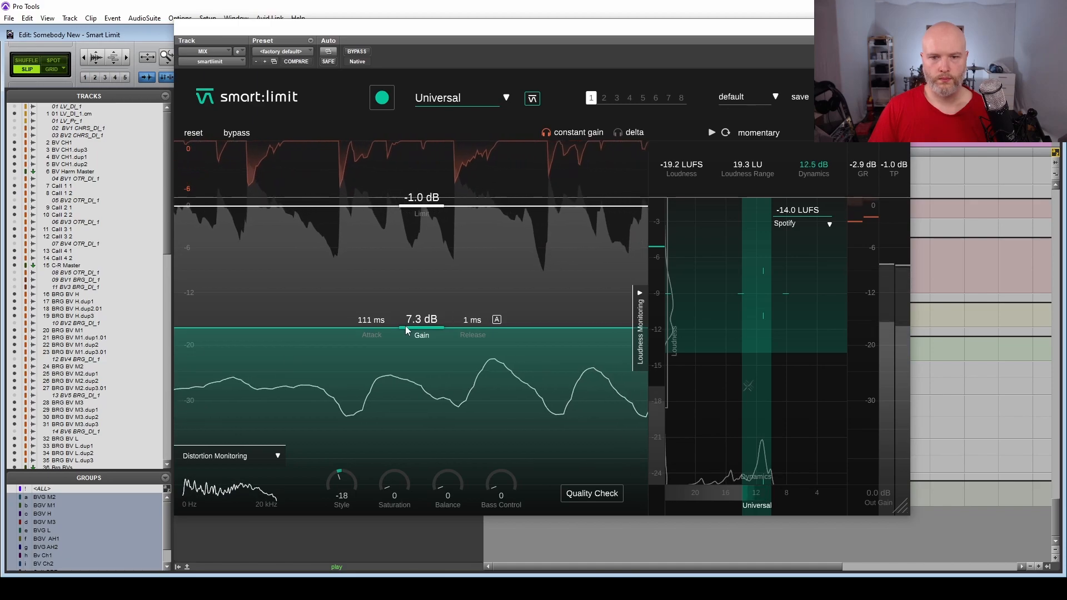
pyautogui.press('space')
pyautogui.click(563, 133)
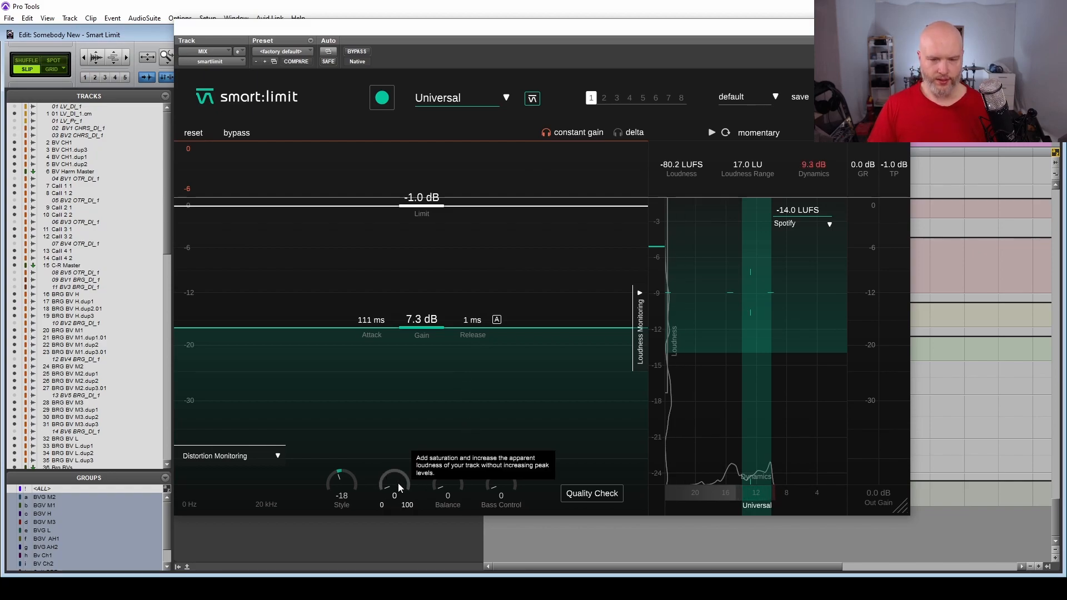
# Audition Saturation at 100 during playback, return it to 0, and turn off constant gain monitoring.
pyautogui.press('space')
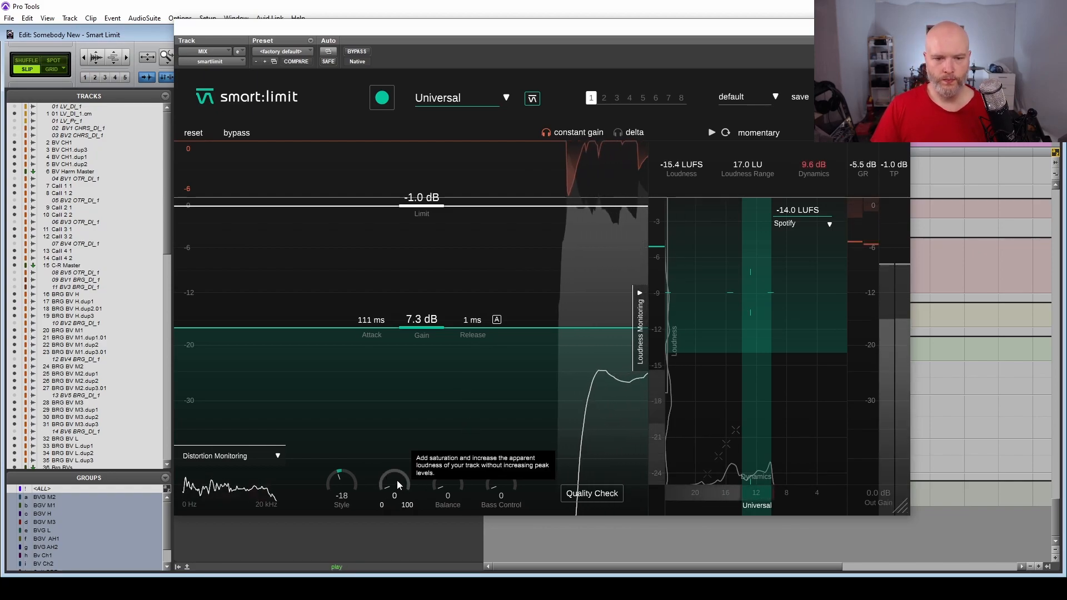
pyautogui.moveTo(397, 480); pyautogui.dragTo(411, 299)
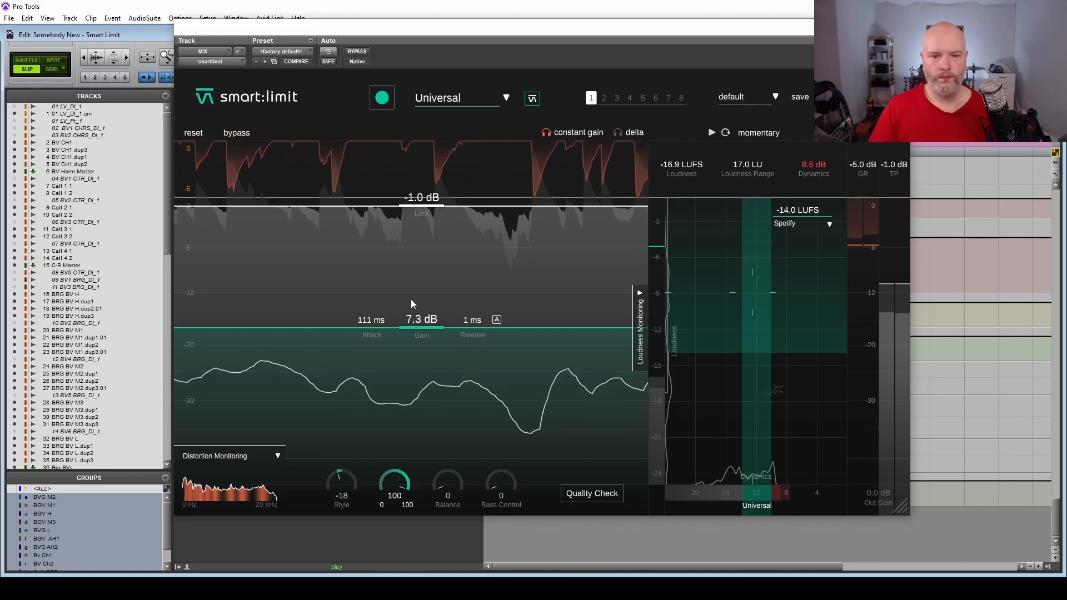
pyautogui.moveTo(412, 299); pyautogui.dragTo(368, 499)
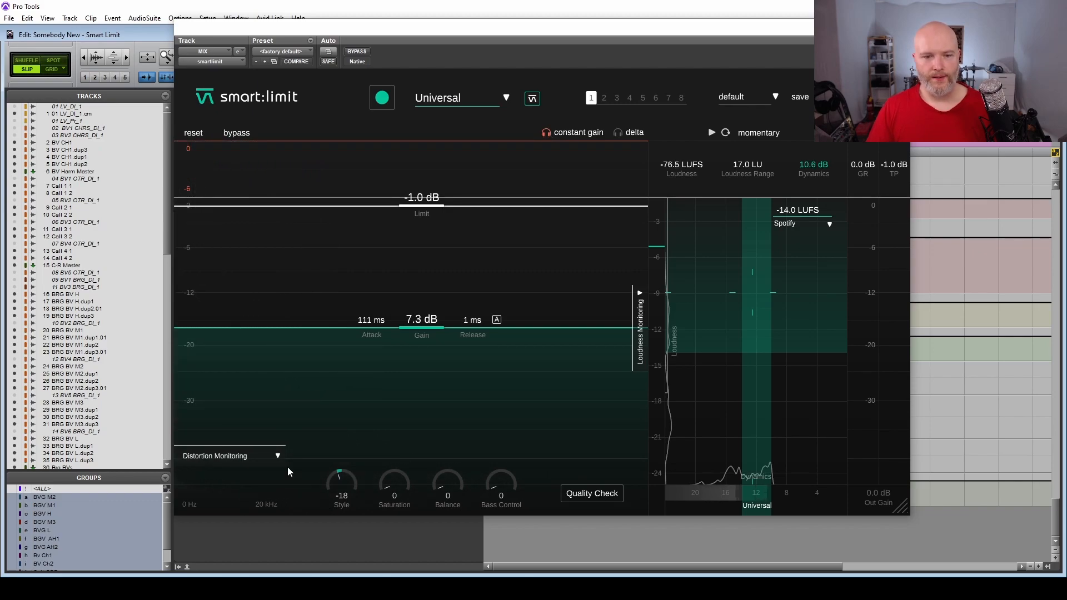
pyautogui.click(546, 135)
pyautogui.press('space')
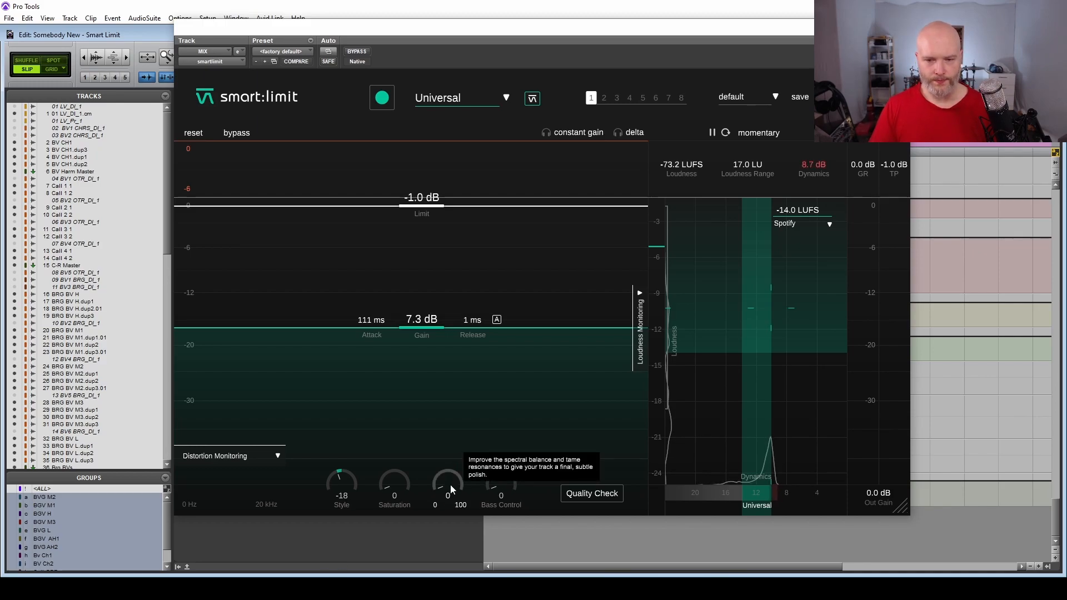
# Raise Balance to 100 during playback to hear its effect on the mix.
pyautogui.press('space')
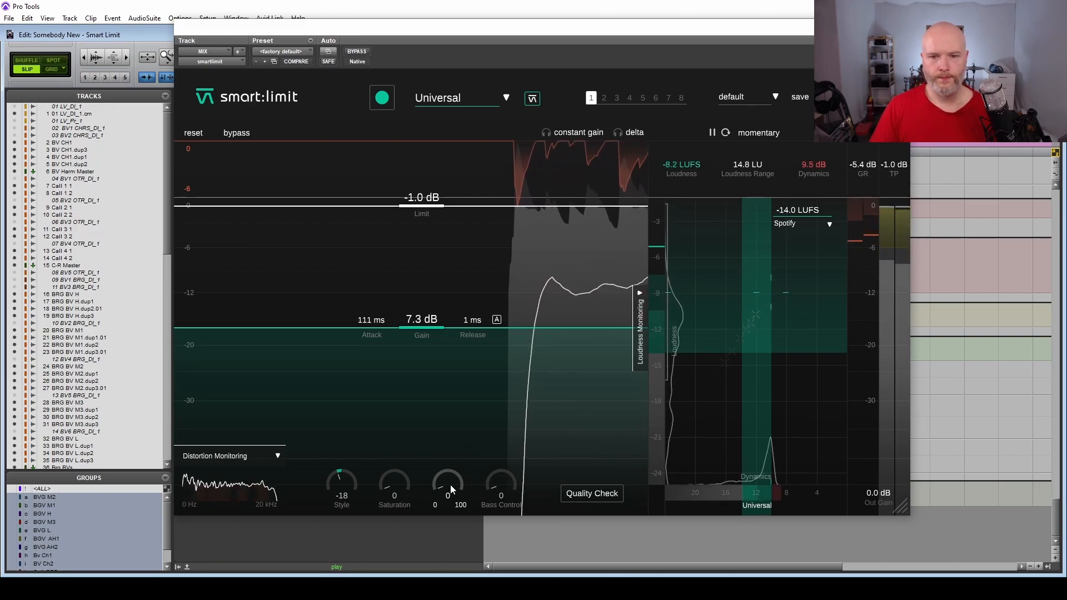
pyautogui.moveTo(450, 484); pyautogui.dragTo(473, 168)
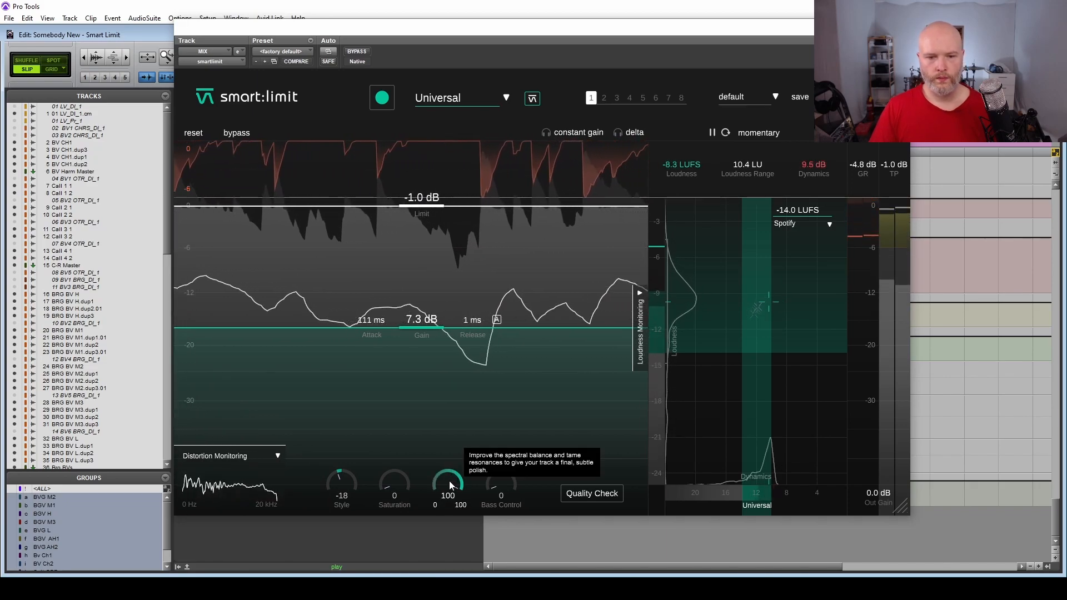
pyautogui.moveTo(449, 481)
pyautogui.mouseDown()
pyautogui.moveTo(441, 556)
pyautogui.moveTo(428, 514)
pyautogui.moveTo(442, 461)
pyautogui.mouseUp()
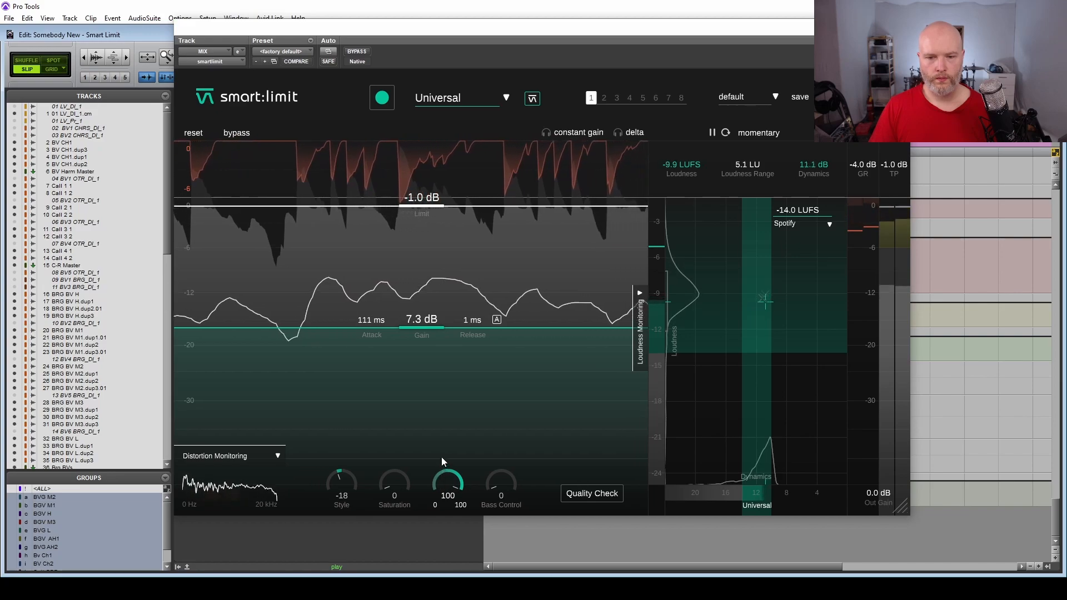
pyautogui.press('space')
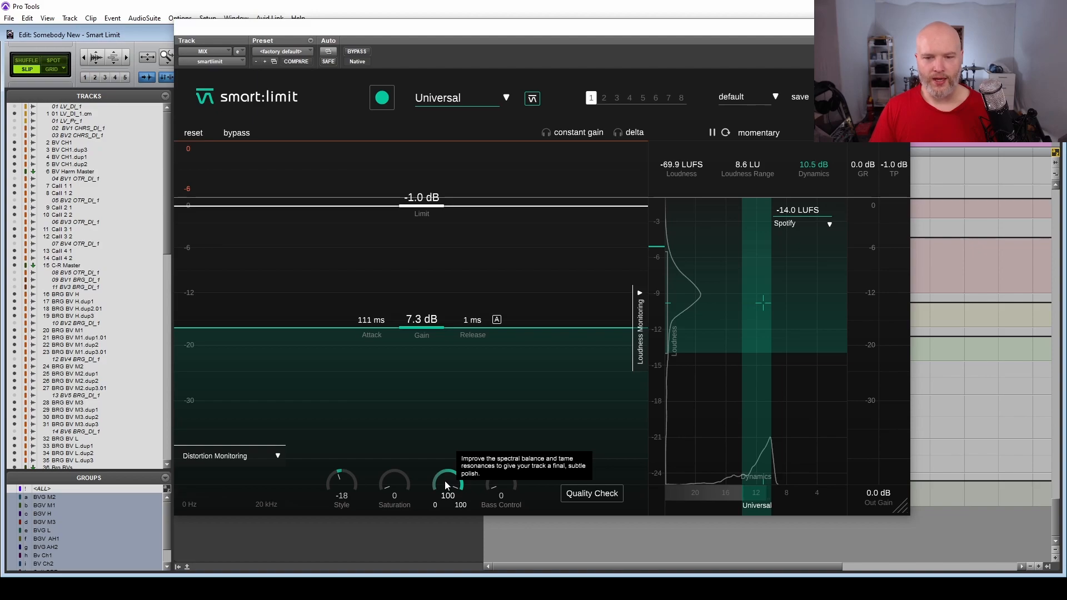
# Apply the Pop 10s profile to the limiter in place of Universal.
pyautogui.click(500, 103)
pyautogui.moveTo(476, 294)
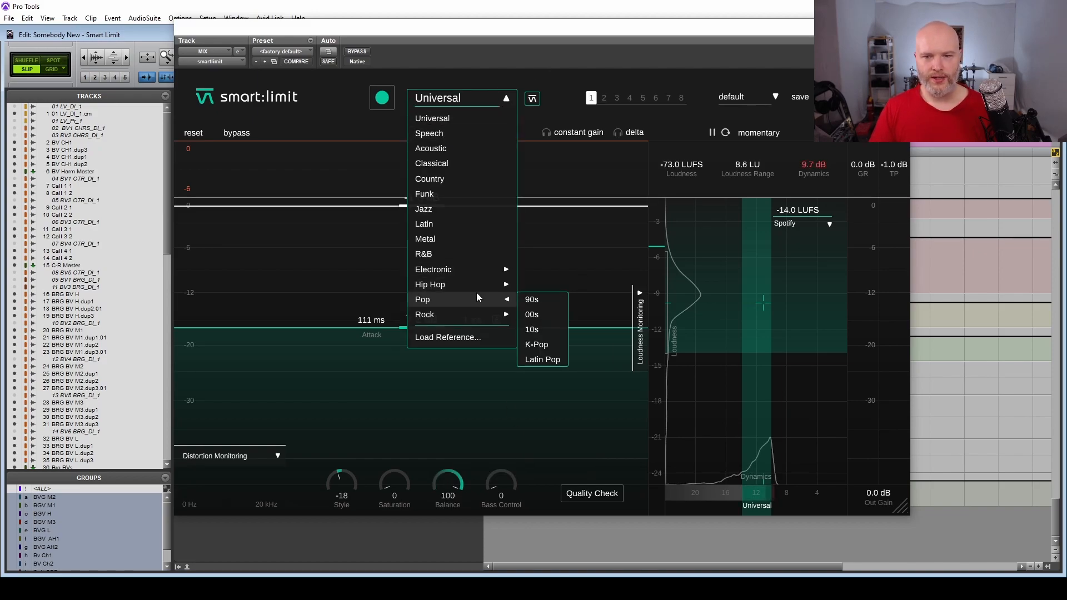
pyautogui.click(544, 333)
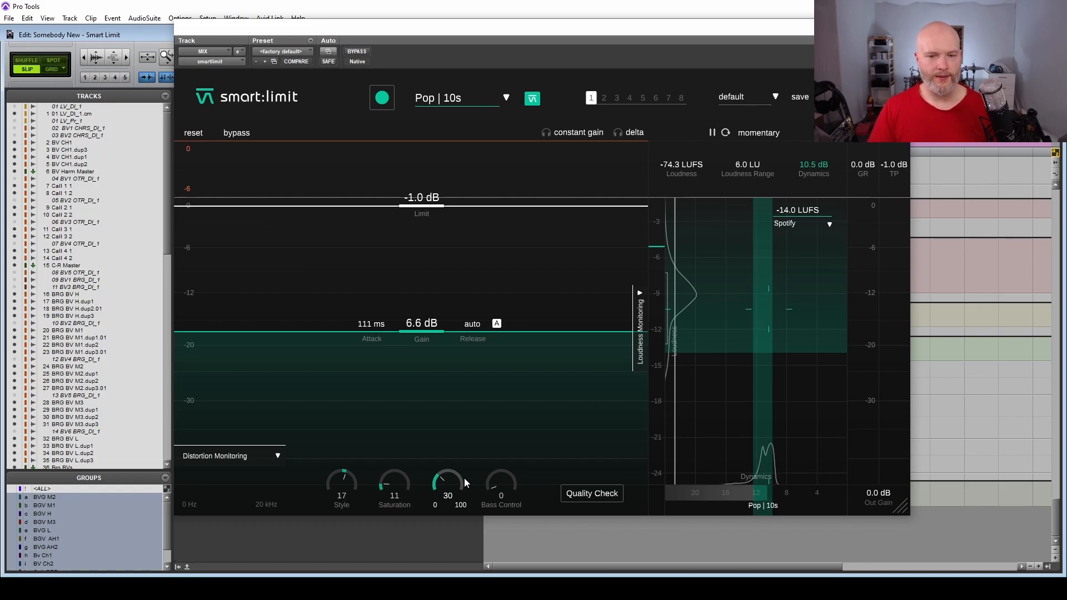
# Try Balance at 100 during playback, reduce it to 86, and lower the input gain to 6.4 dB.
pyautogui.press('space')
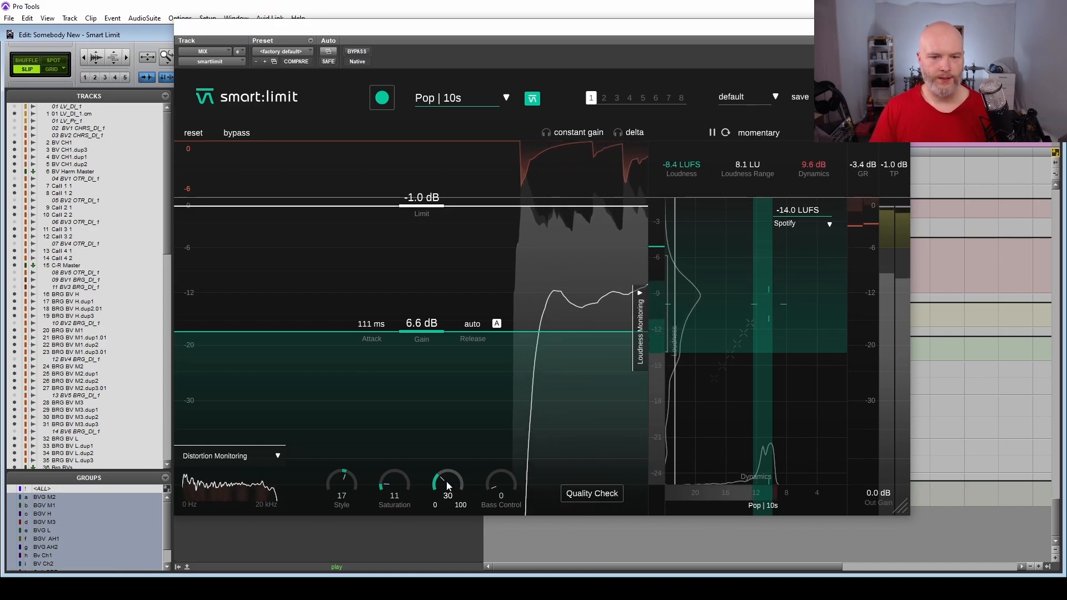
pyautogui.moveTo(446, 481); pyautogui.dragTo(458, 365)
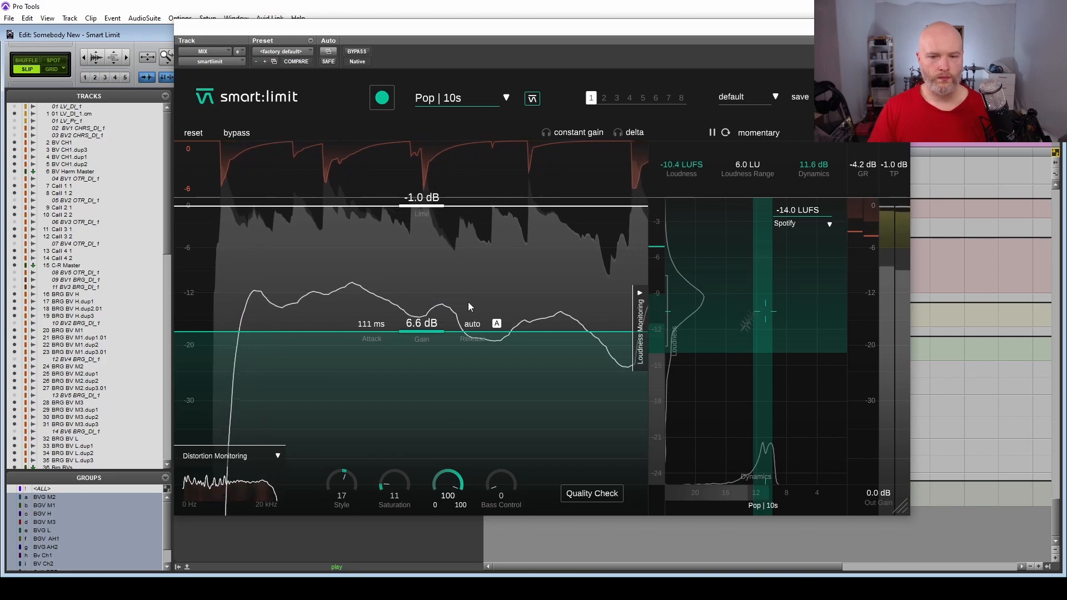
pyautogui.moveTo(468, 302); pyautogui.dragTo(441, 368)
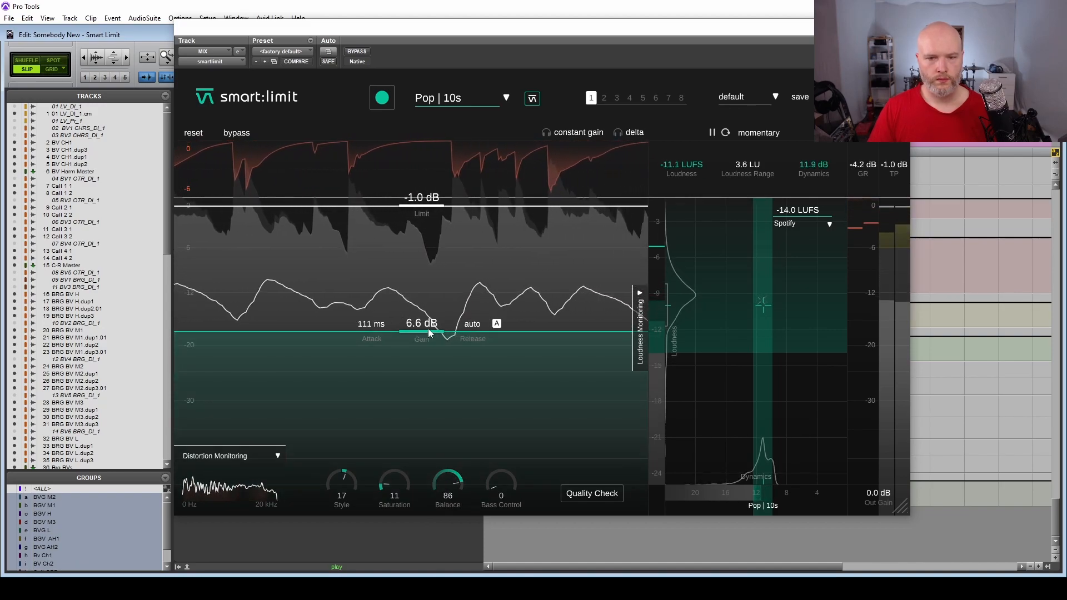
pyautogui.moveTo(425, 332); pyautogui.dragTo(427, 337)
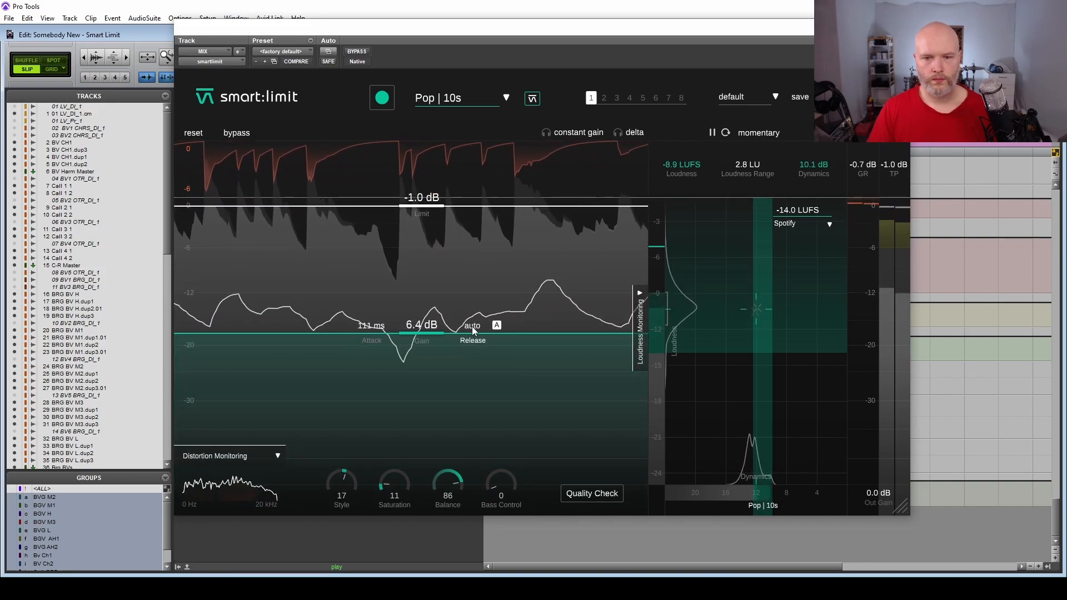
# Turn off automatic release, set the release time to 85 ms, and stop playback.
pyautogui.click(496, 325)
pyautogui.moveTo(475, 326); pyautogui.dragTo(472, 405)
pyautogui.moveTo(468, 341); pyautogui.dragTo(473, 321)
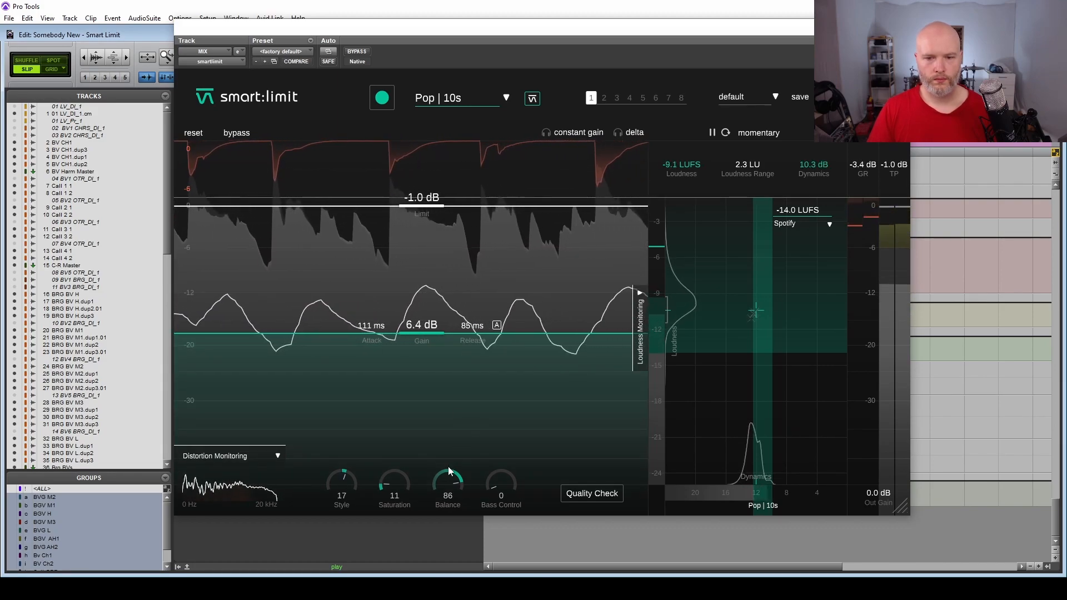
pyautogui.press('space')
# Adjust Bass Control and Balance while listening to the song, leaving Bass Control at 80 and Balance at 76.
pyautogui.moveTo(450, 485); pyautogui.dragTo(450, 487)
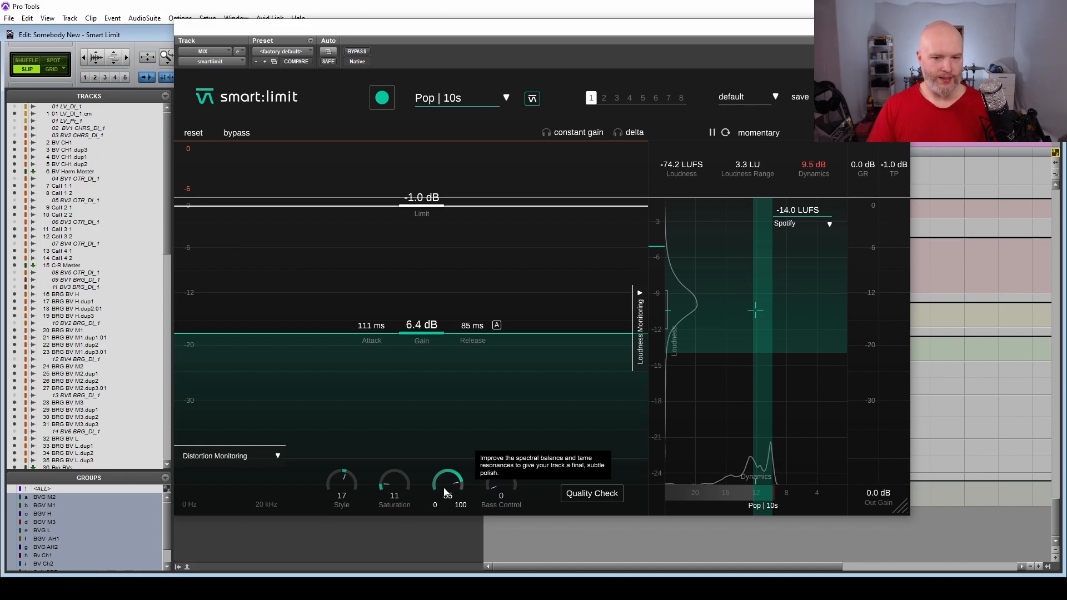
pyautogui.moveTo(444, 491); pyautogui.dragTo(445, 485)
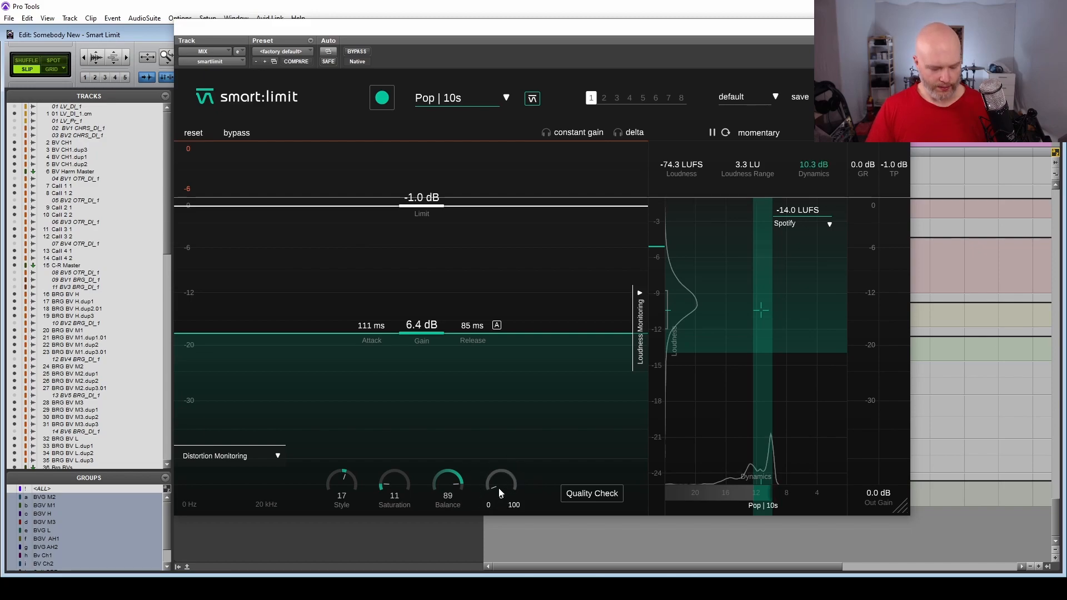
pyautogui.press('space')
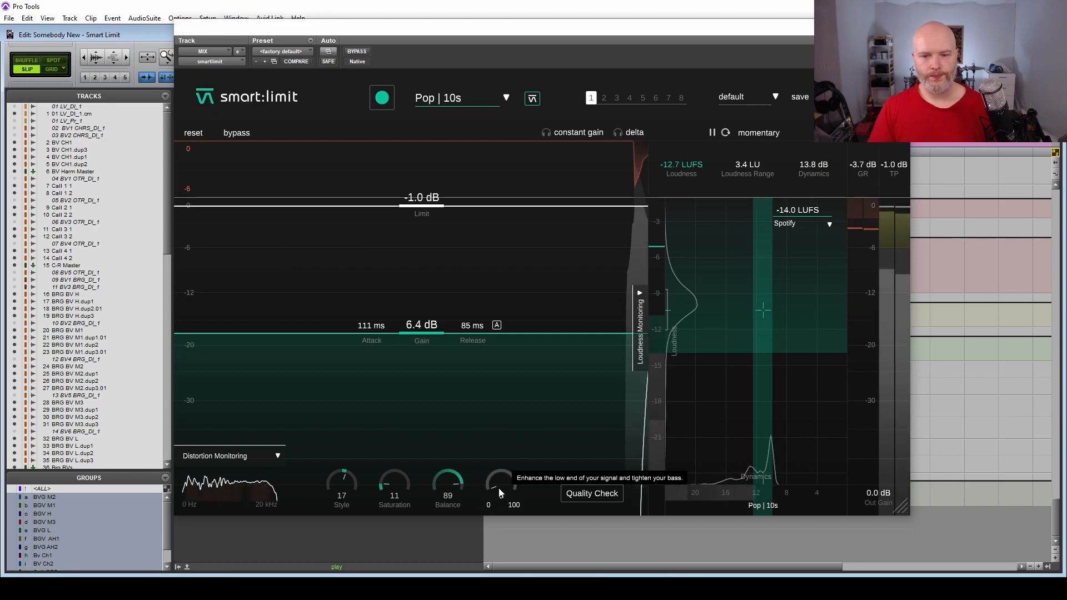
pyautogui.moveTo(498, 492); pyautogui.dragTo(508, 368)
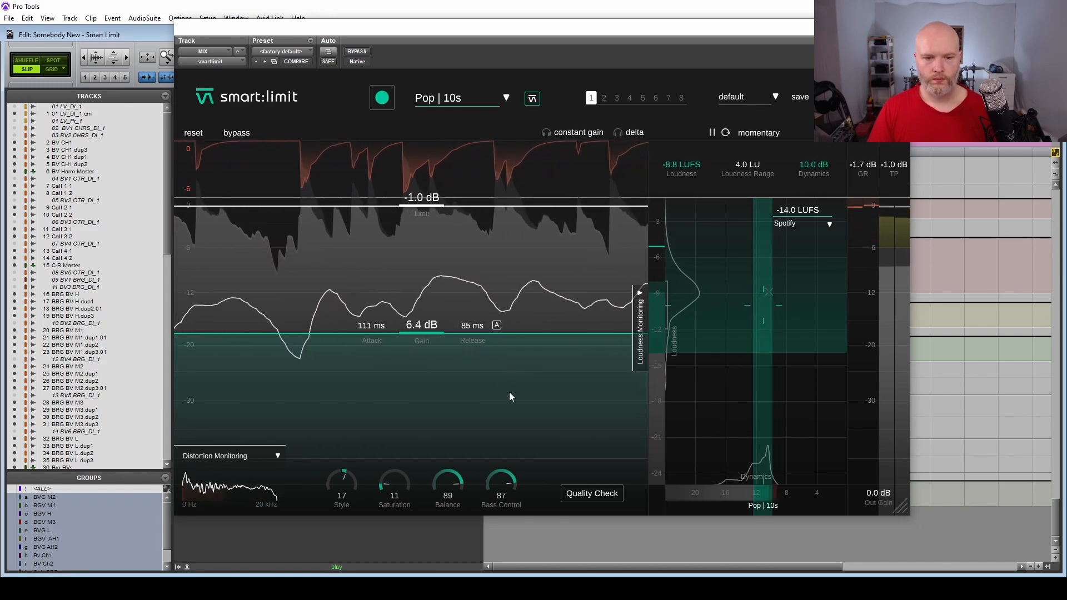
pyautogui.moveTo(501, 483); pyautogui.dragTo(441, 488)
pyautogui.moveTo(509, 486); pyautogui.dragTo(509, 492)
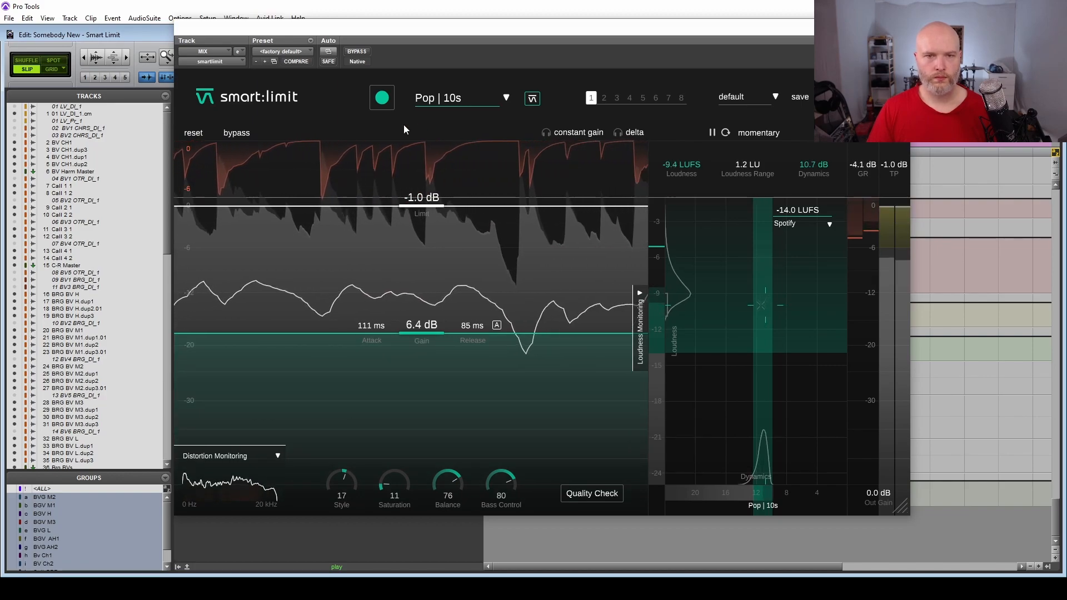
# Compare the limited mix with the bypassed signal during playback, first without and again with constant gain monitoring.
pyautogui.click(242, 136)
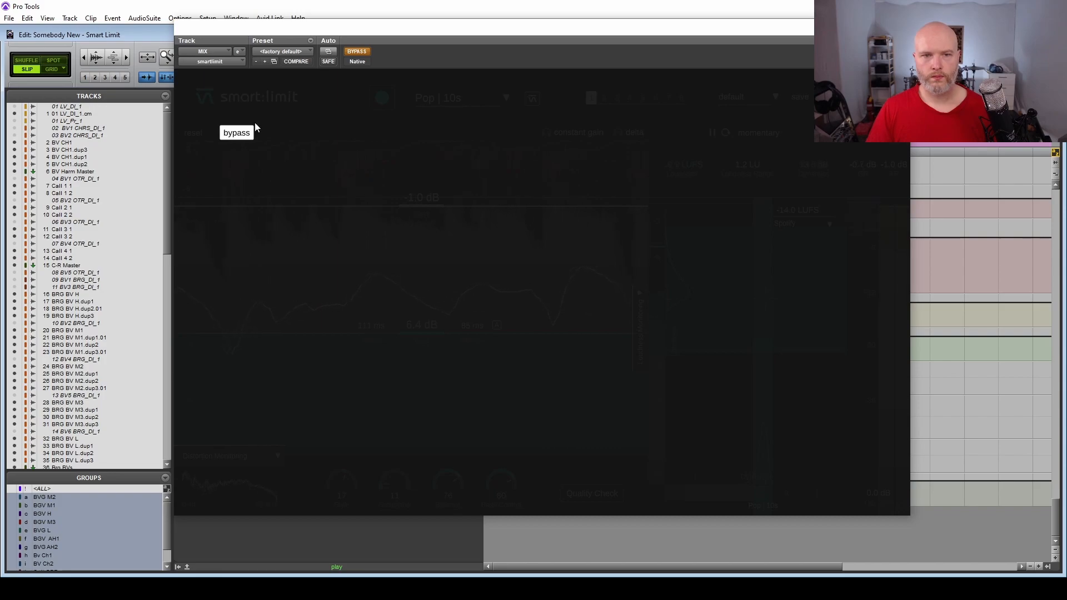
pyautogui.click(244, 132)
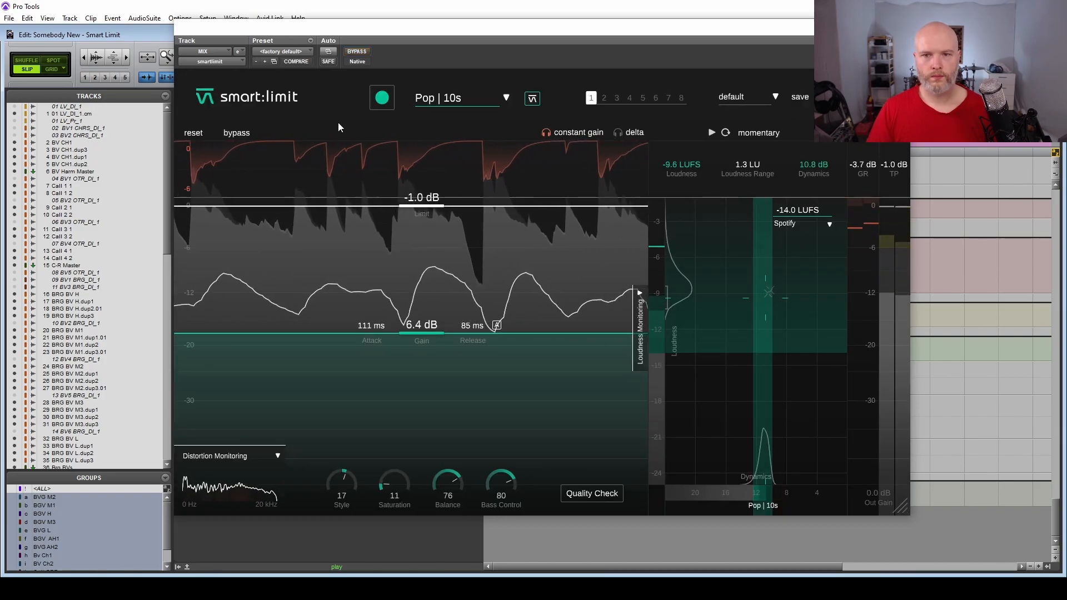
pyautogui.click(237, 135)
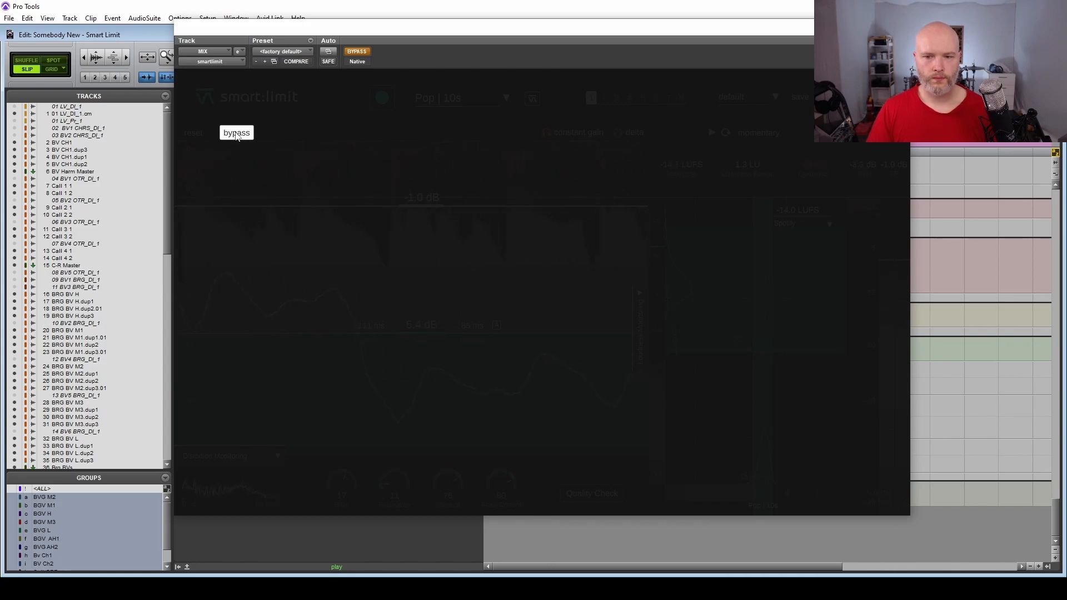
pyautogui.click(236, 134)
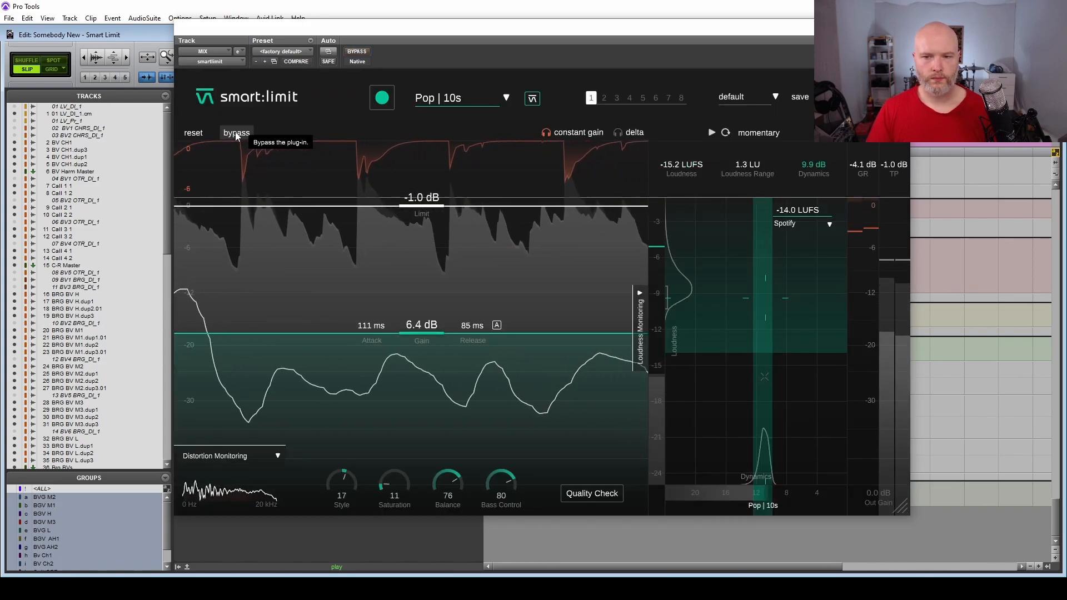
# Switch the bypass on and off twice more under constant gain monitoring, and end playback with constant gain turned off.
pyautogui.click(235, 133)
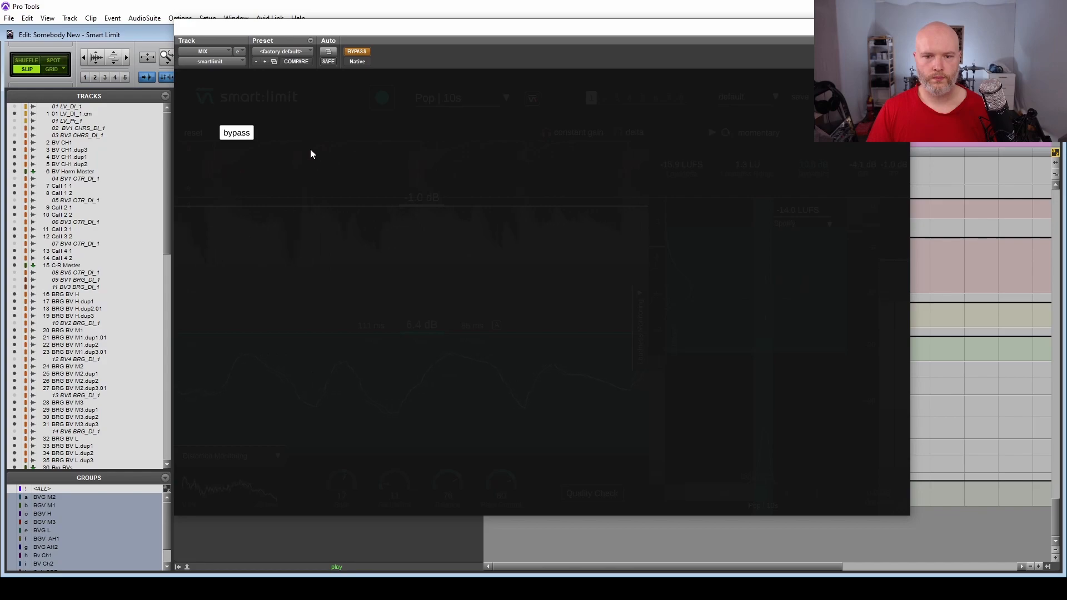
pyautogui.click(236, 133)
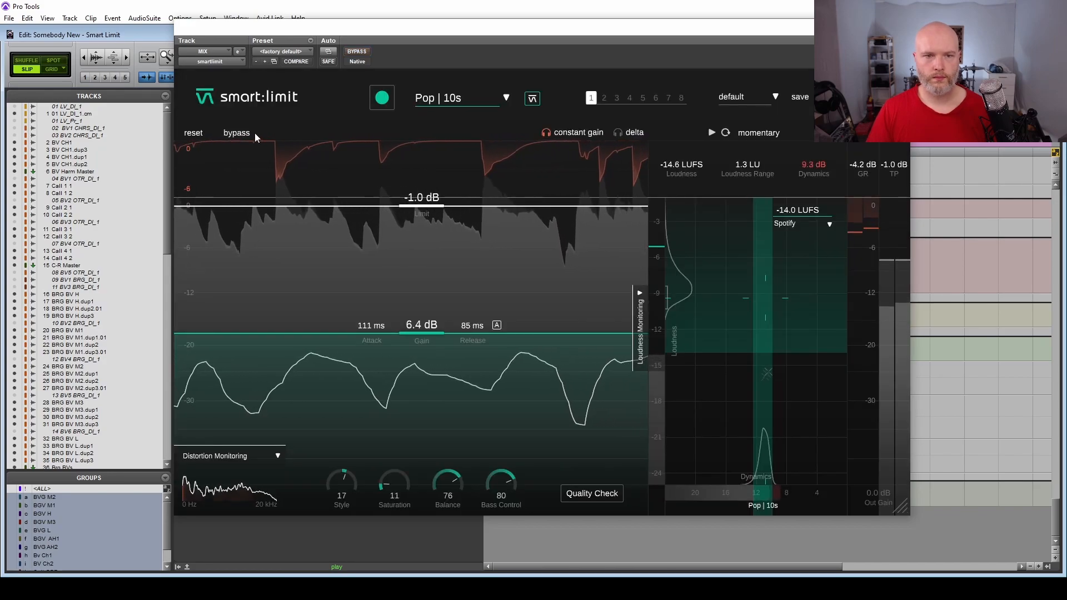
pyautogui.click(239, 134)
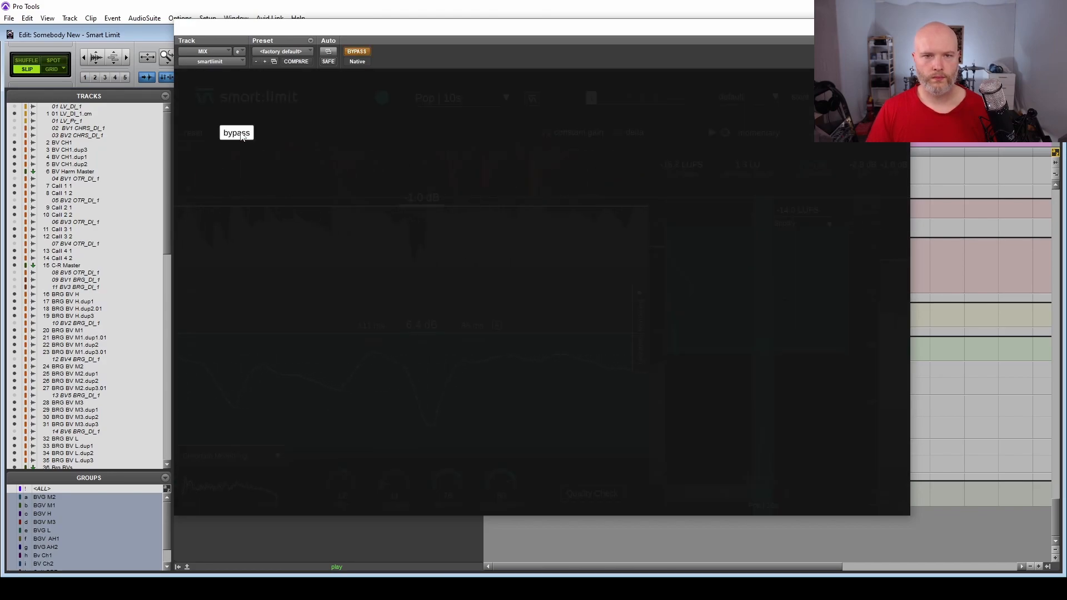
pyautogui.click(239, 135)
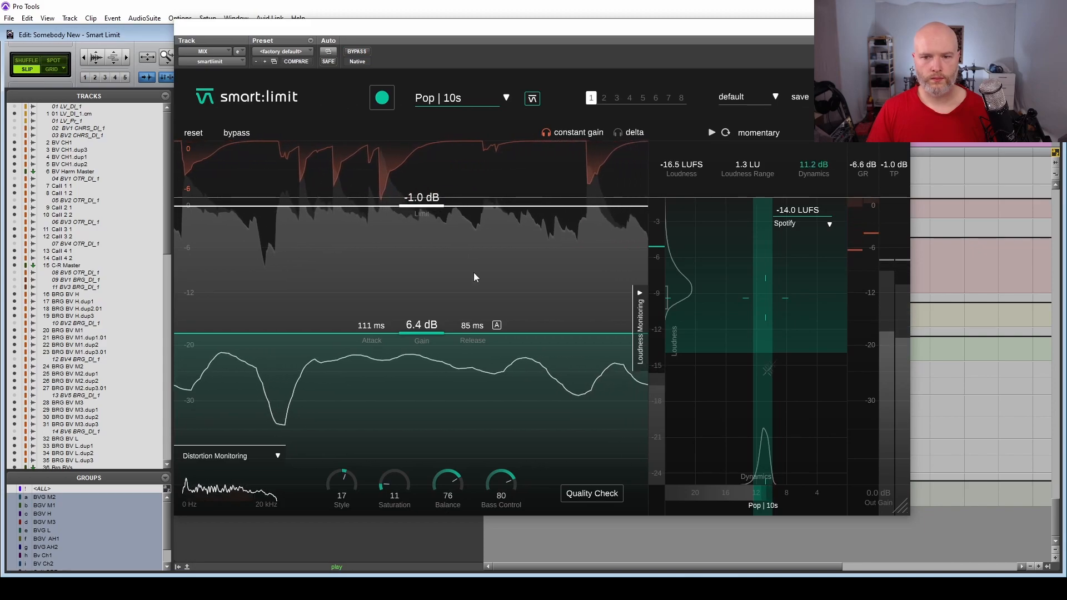
pyautogui.press('space')
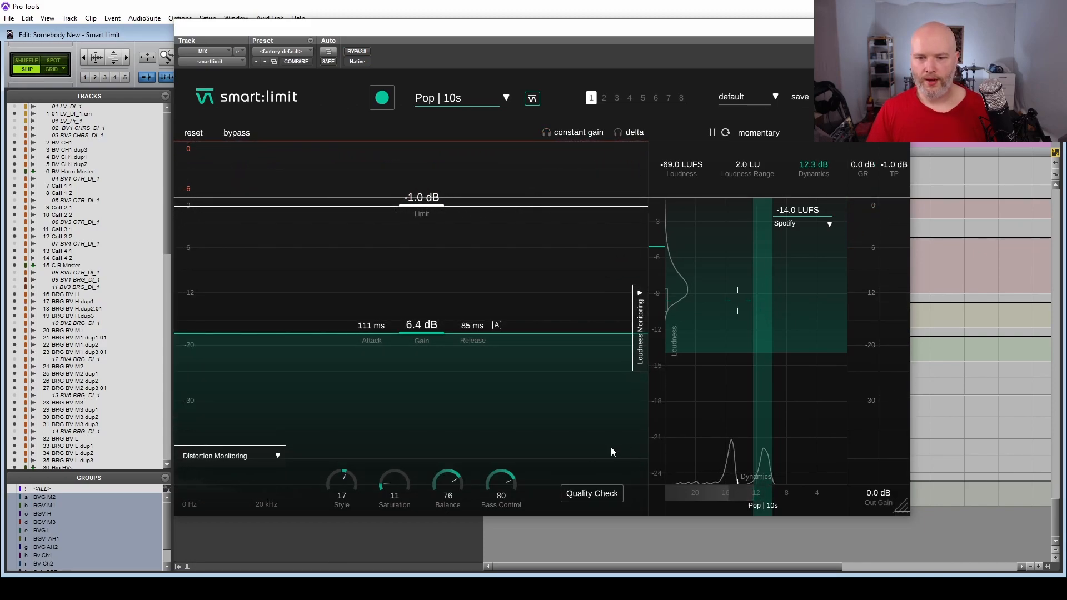
# Run the Quality Check on the limited mix for the Spotify target, first while stopped and again during playback, and close its results.
pyautogui.click(604, 495)
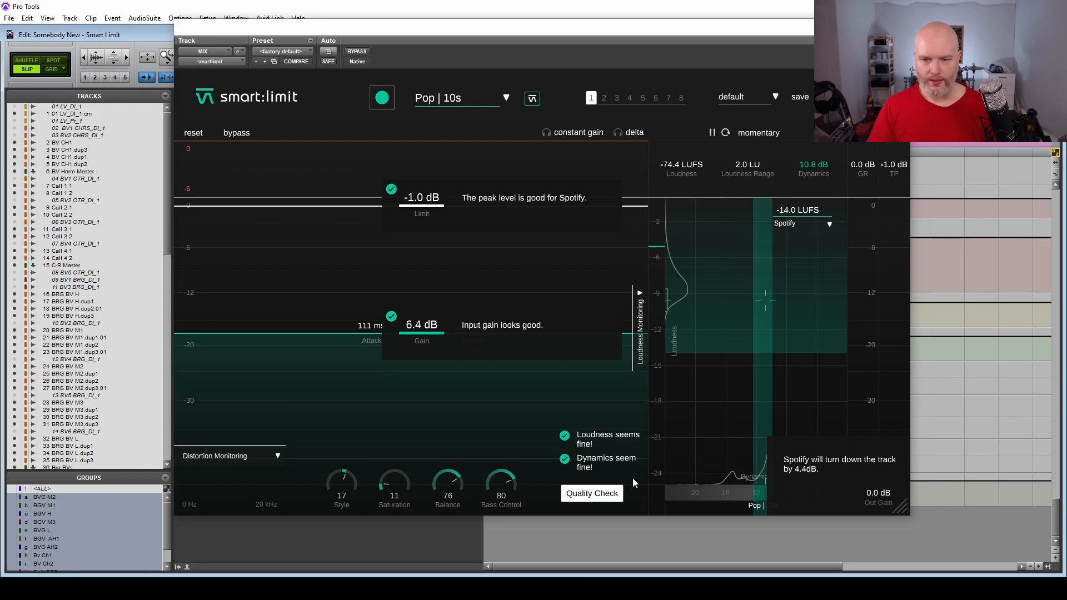
pyautogui.press('space')
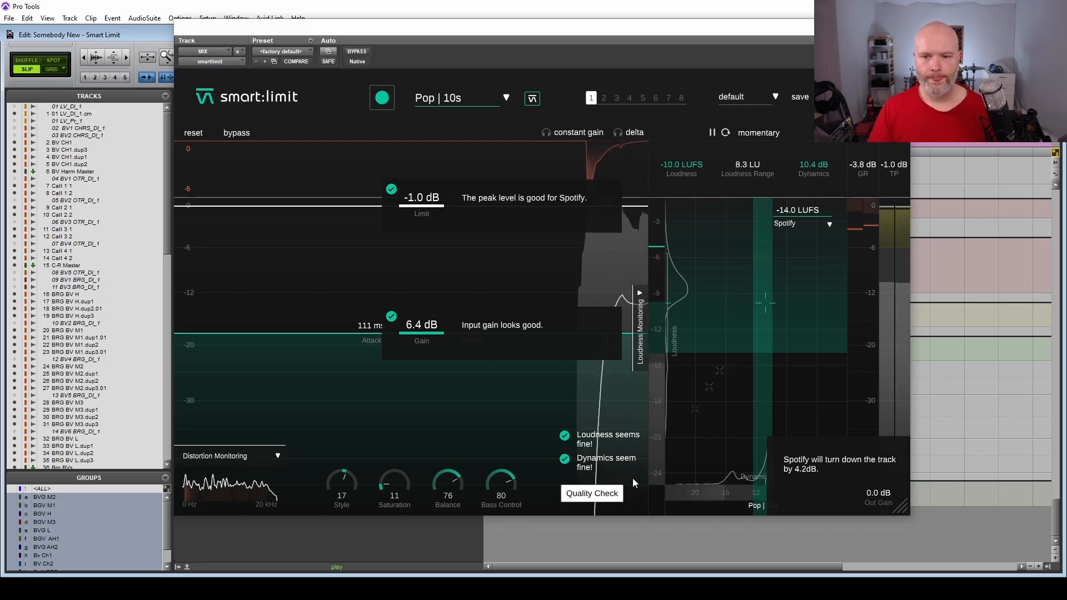
pyautogui.click(587, 496)
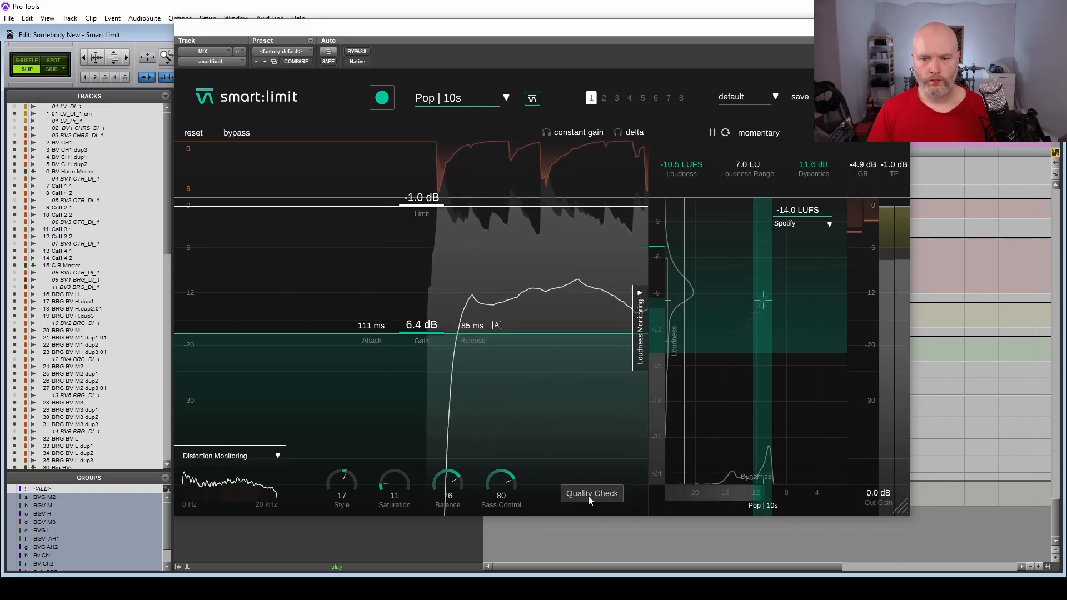
pyautogui.click(588, 495)
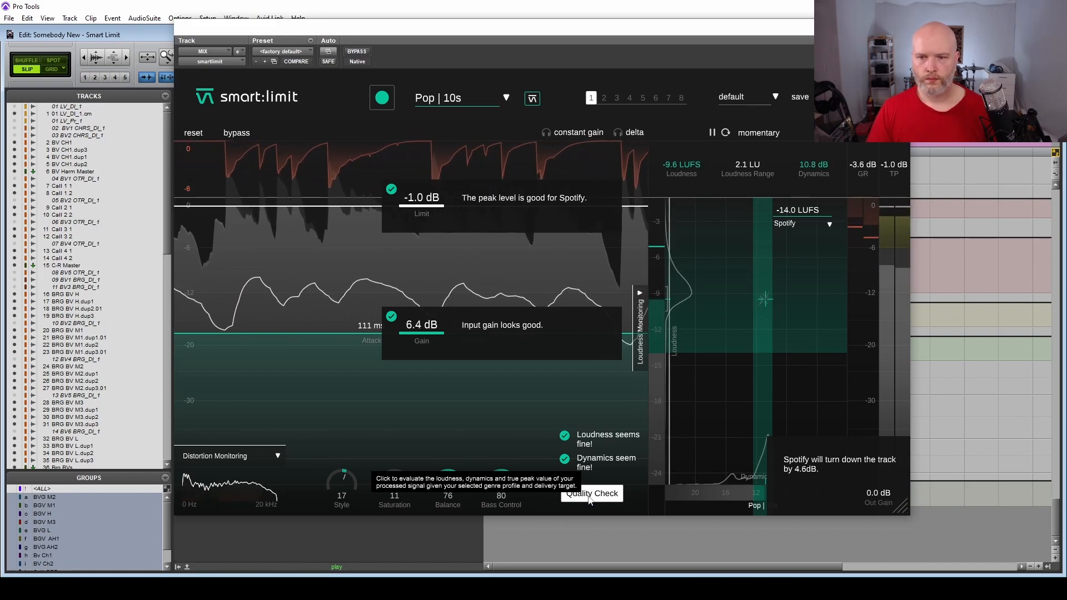
pyautogui.press('space')
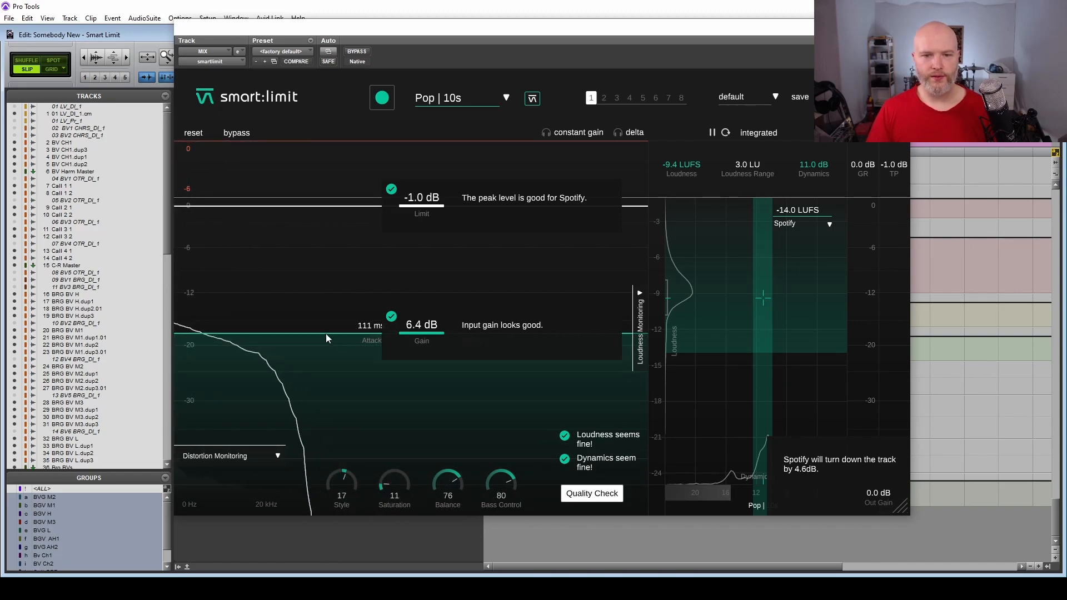
pyautogui.click(593, 493)
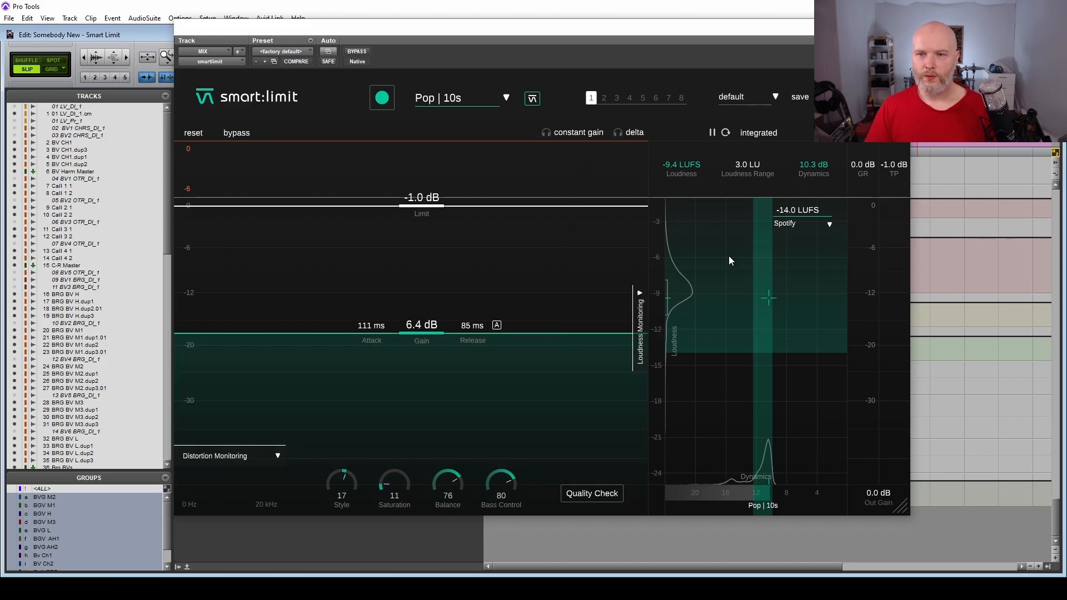
pyautogui.click(590, 495)
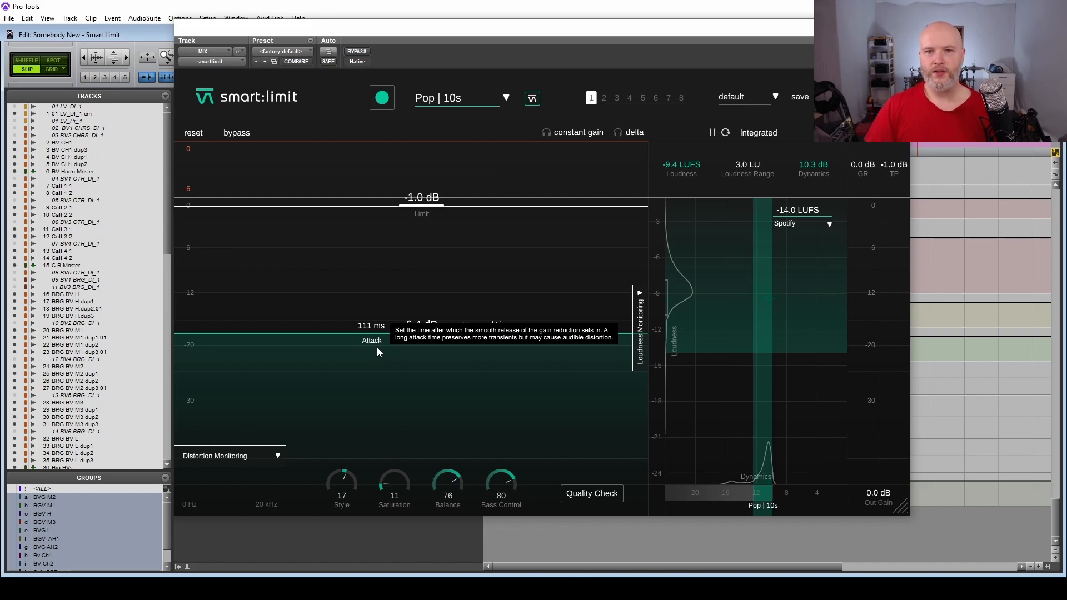
# Browse the available genre profiles, including the Electronic and Hip Hop subgenres, and close the list without changing the profile.
pyautogui.click(503, 98)
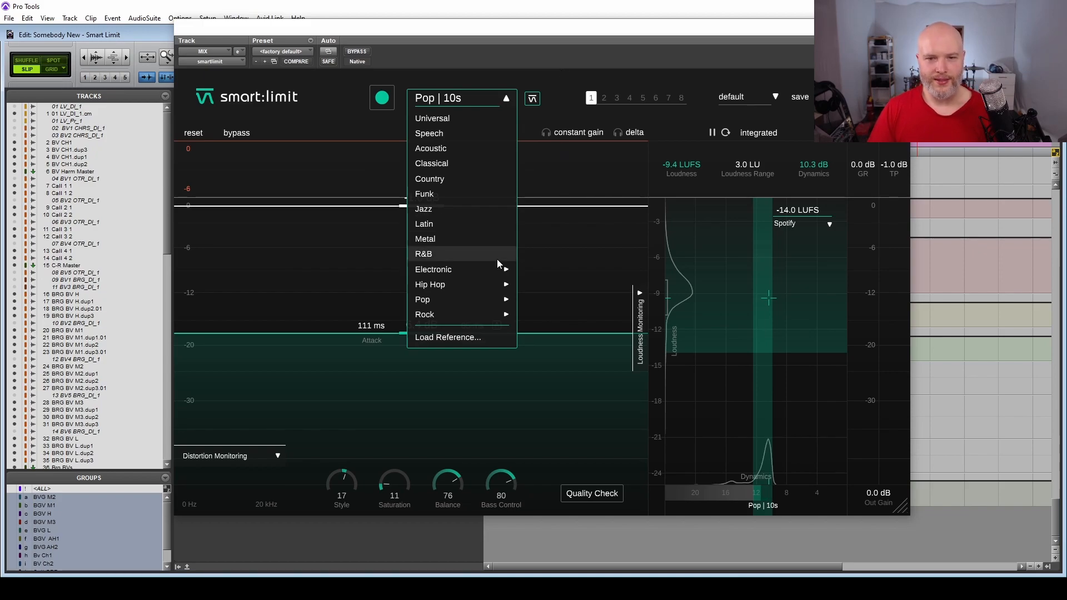
pyautogui.moveTo(495, 267)
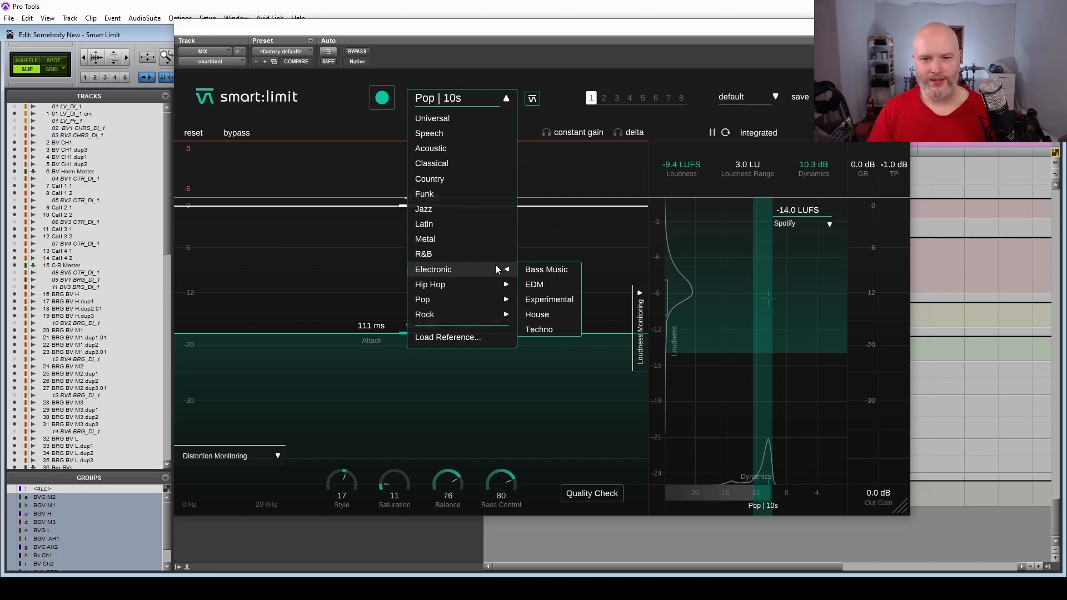
pyautogui.moveTo(485, 287)
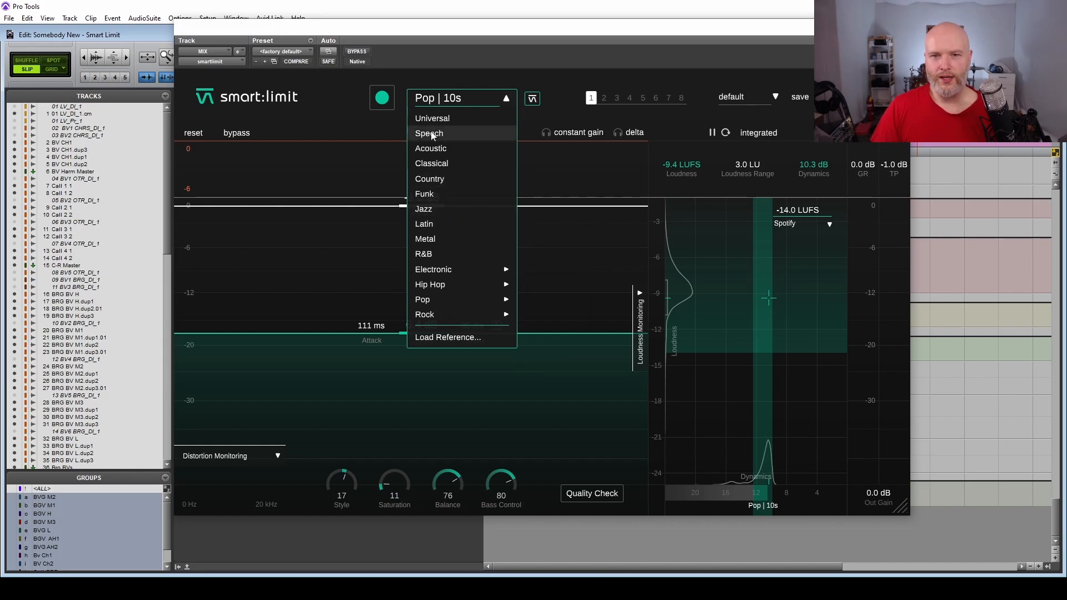
pyautogui.click(582, 171)
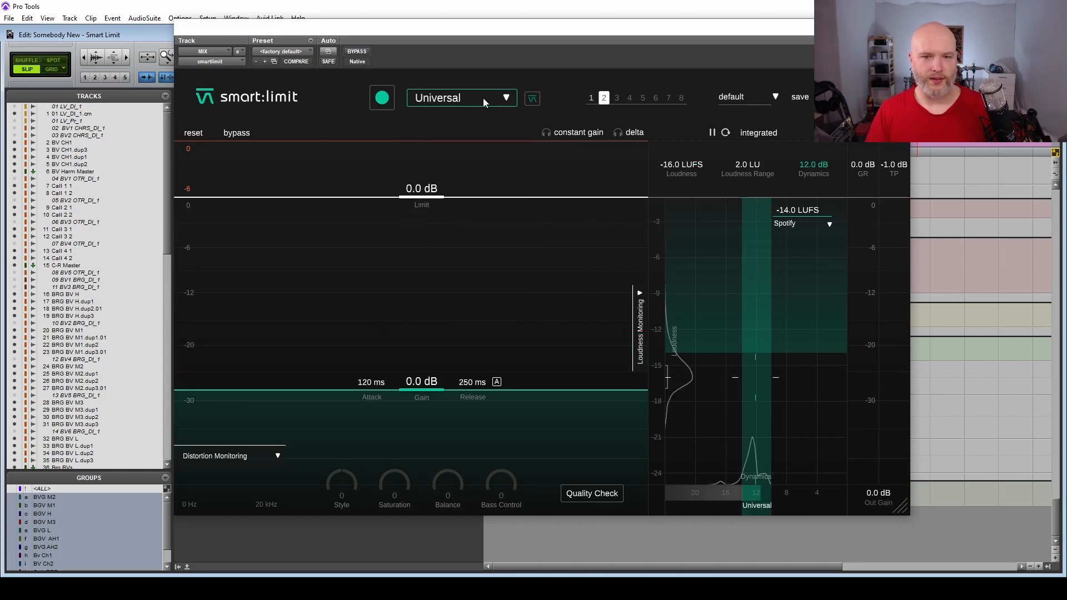
# In plug-in state 2, choose the Rock | Alternative profile and play the song to learn new limiter settings.
pyautogui.click(482, 98)
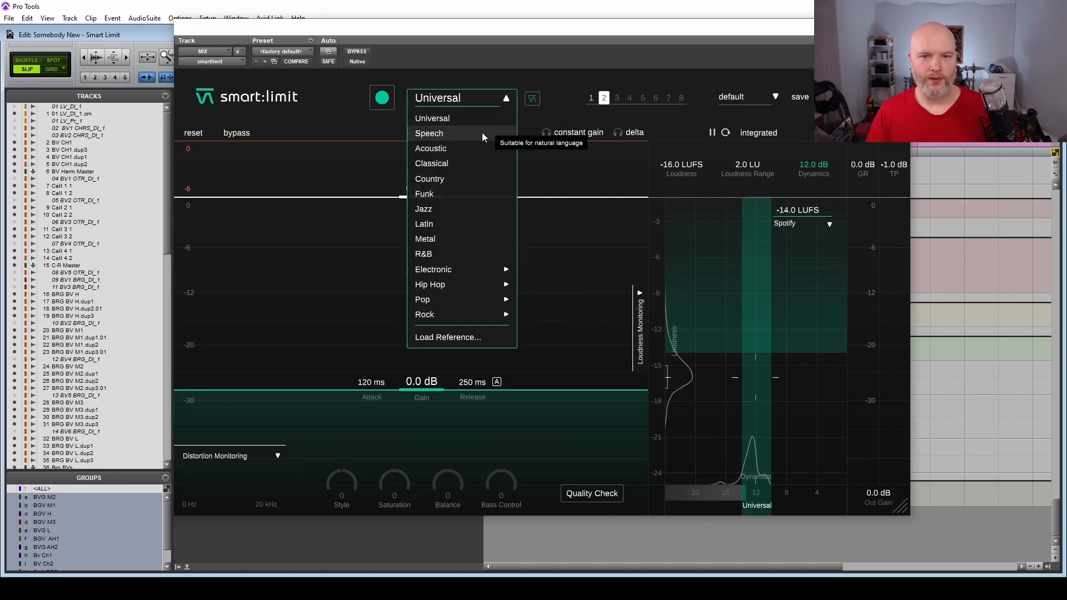
pyautogui.moveTo(467, 315)
pyautogui.click(538, 315)
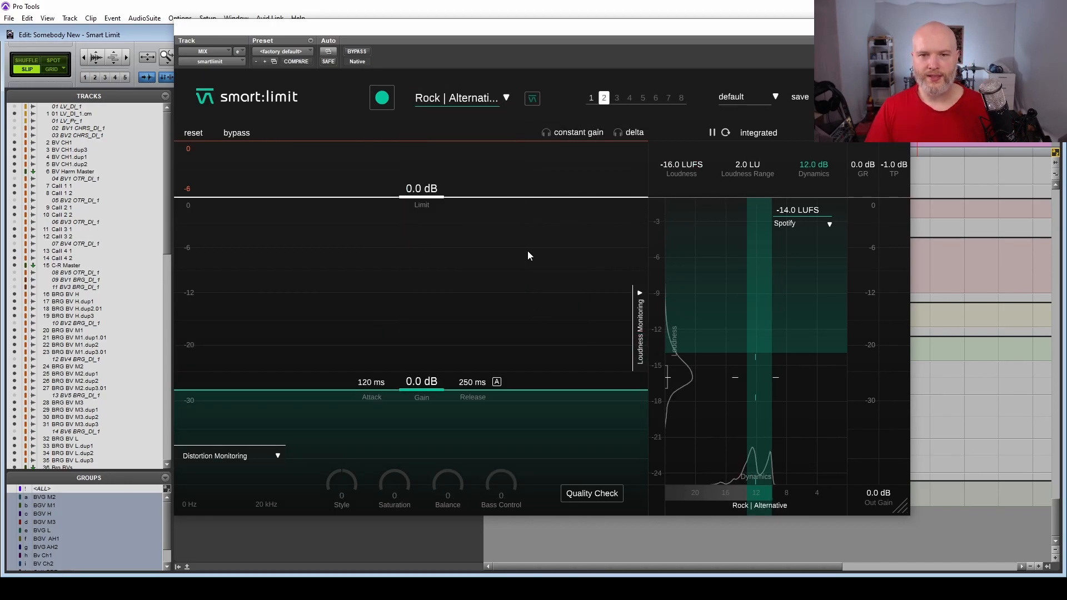
pyautogui.press('space')
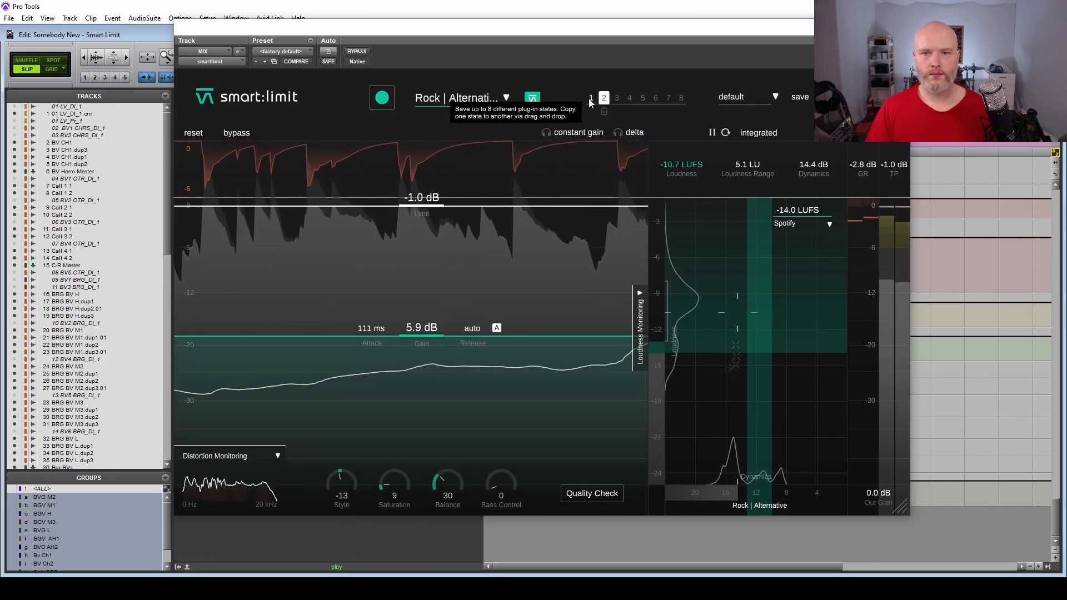
# Alternate between plug-in states 1 and 2 during playback to compare them, first without and again with constant gain, finishing on state 1.
pyautogui.click(590, 100)
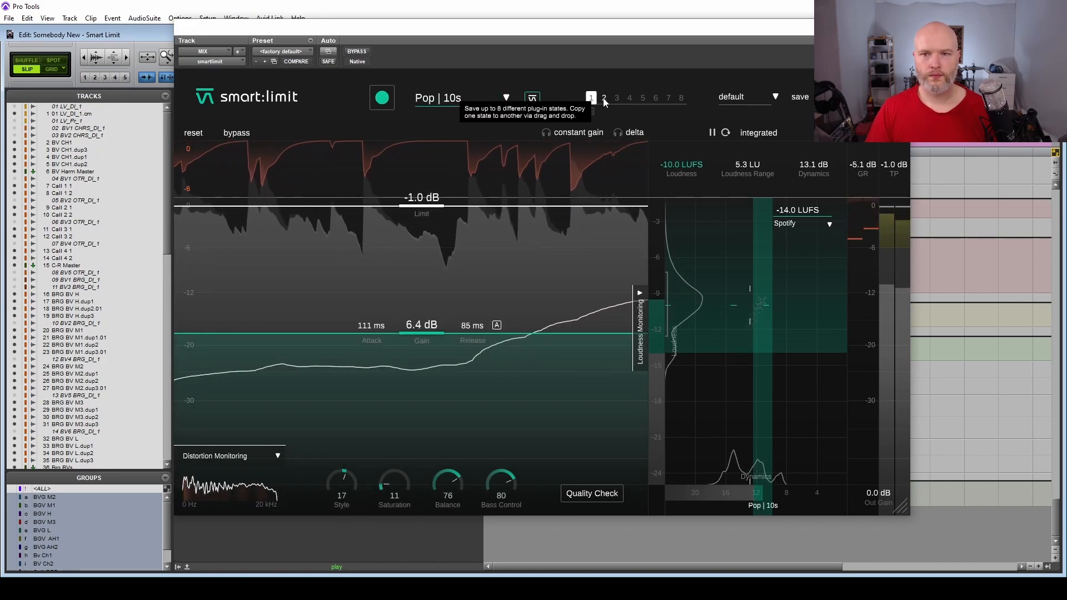
pyautogui.click(604, 98)
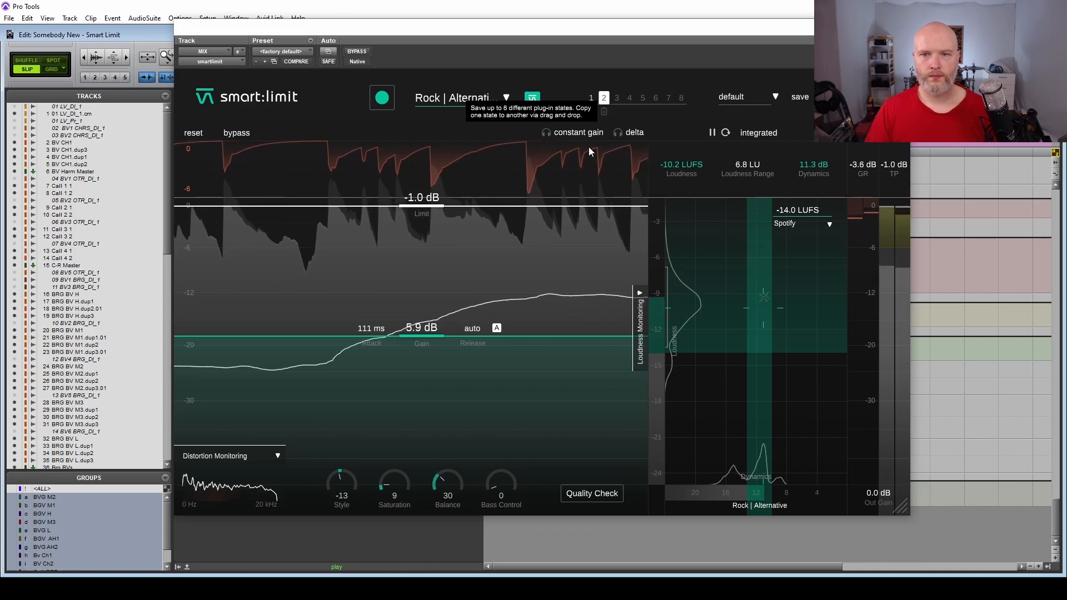
pyautogui.click(591, 100)
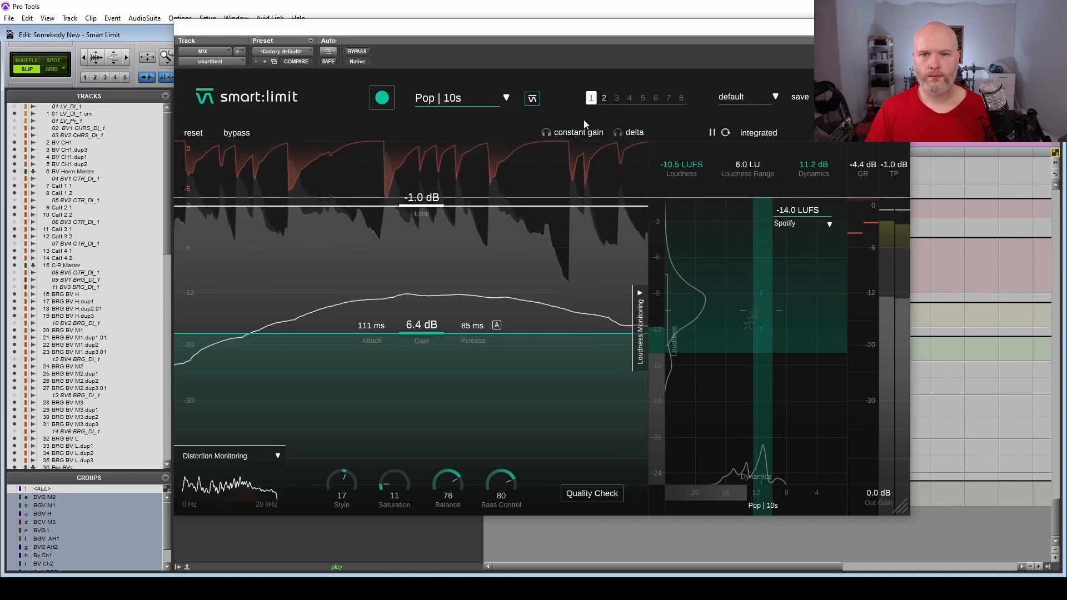
pyautogui.click(604, 99)
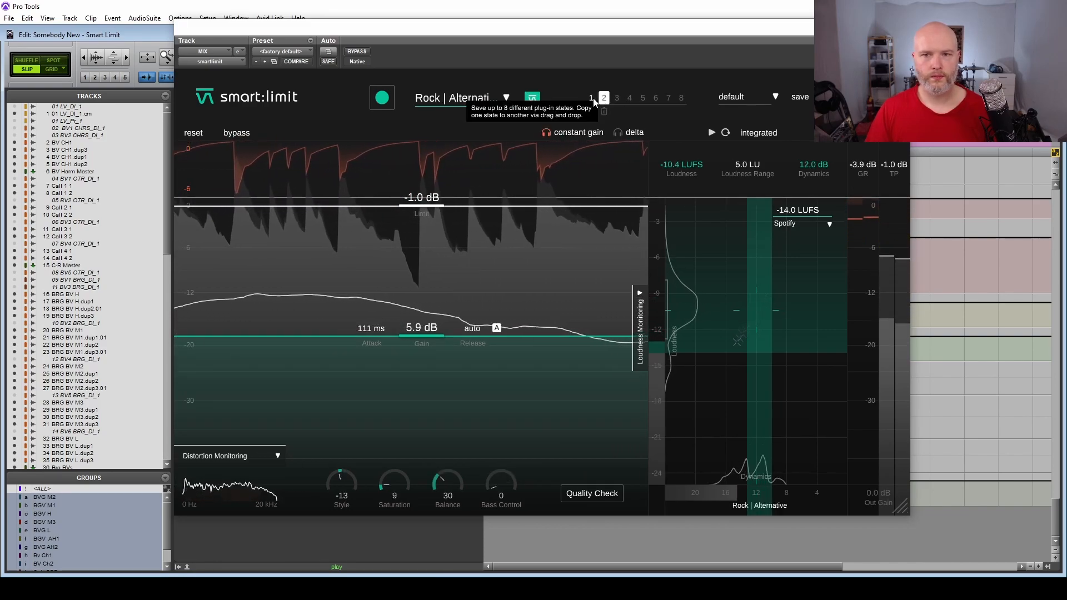
pyautogui.click(592, 98)
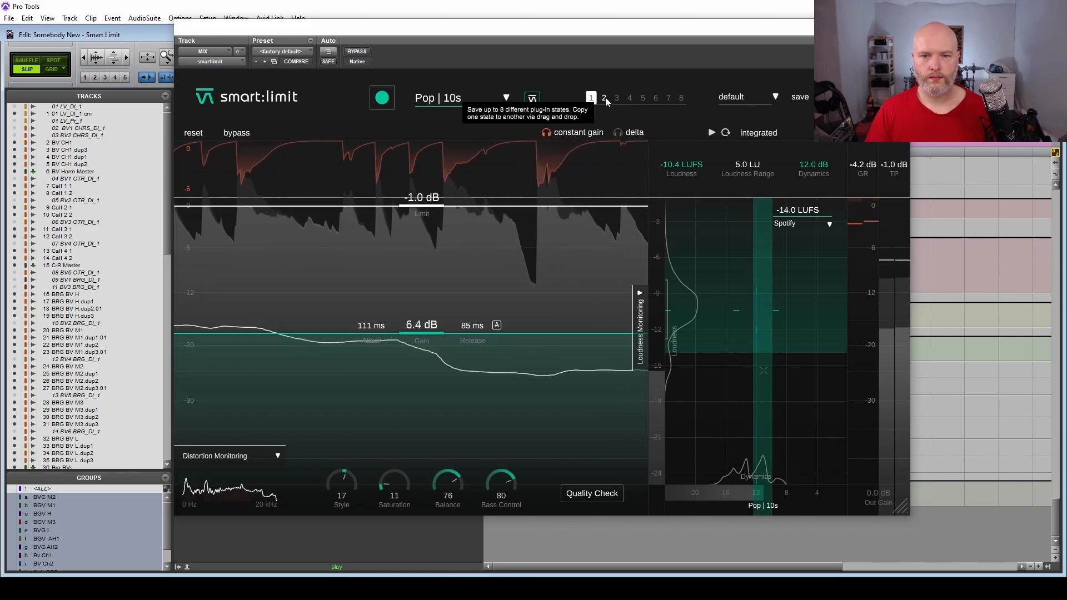
pyautogui.click(604, 98)
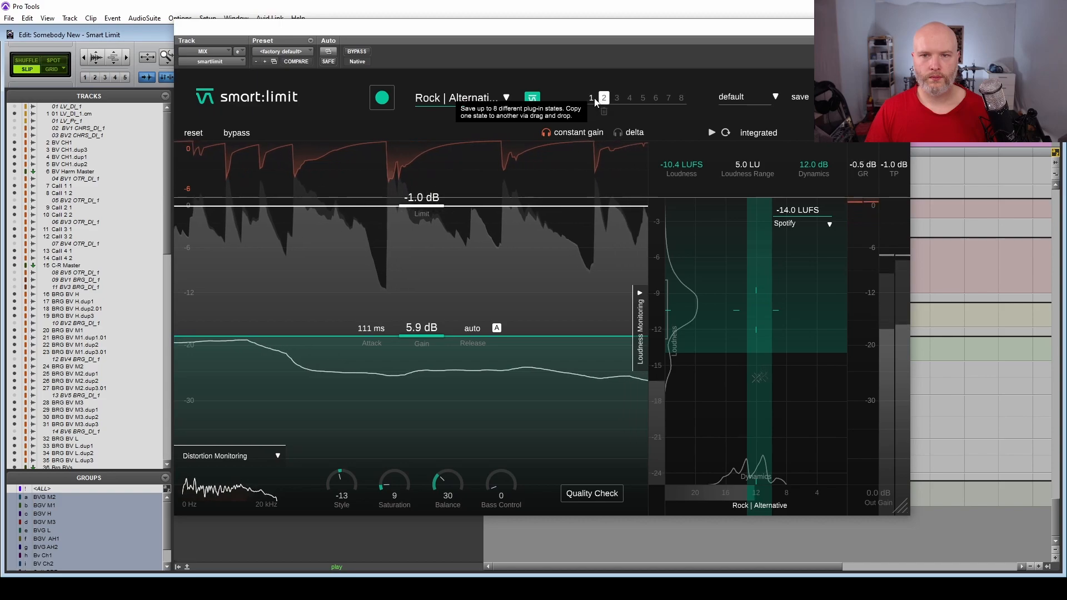
pyautogui.click(591, 99)
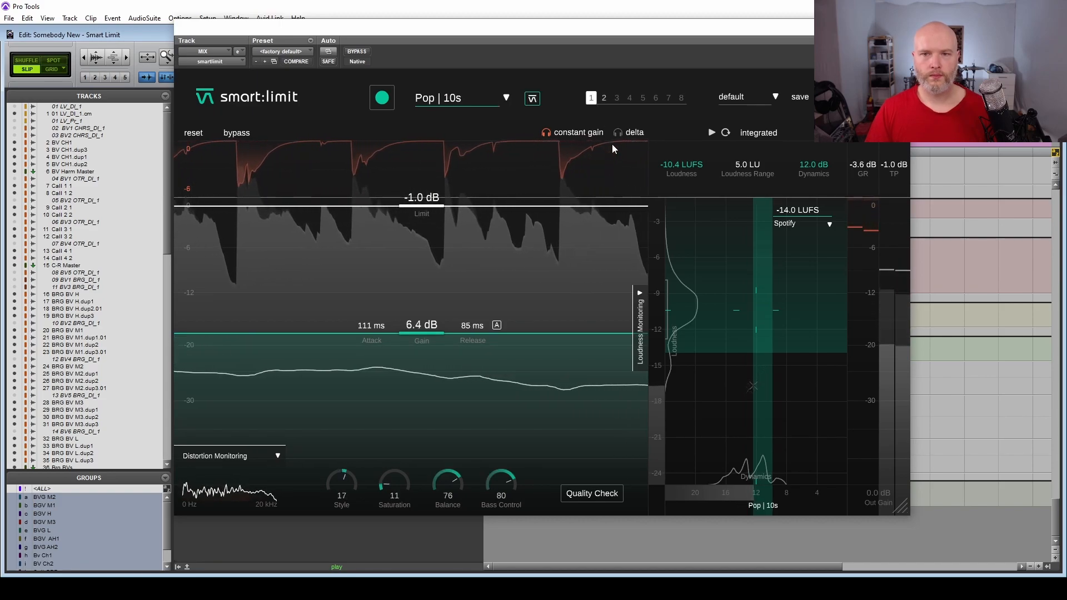